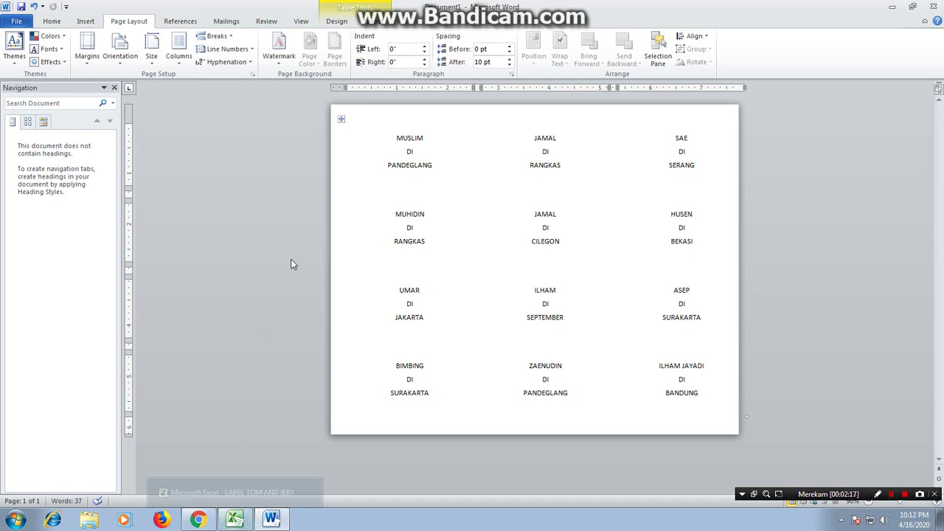
Maximize the Excel sheet with the NAMA, DI, ALAMAT headers and go to the empty cell A14
{"action": "left_click", "coordinate": [242, 513]}
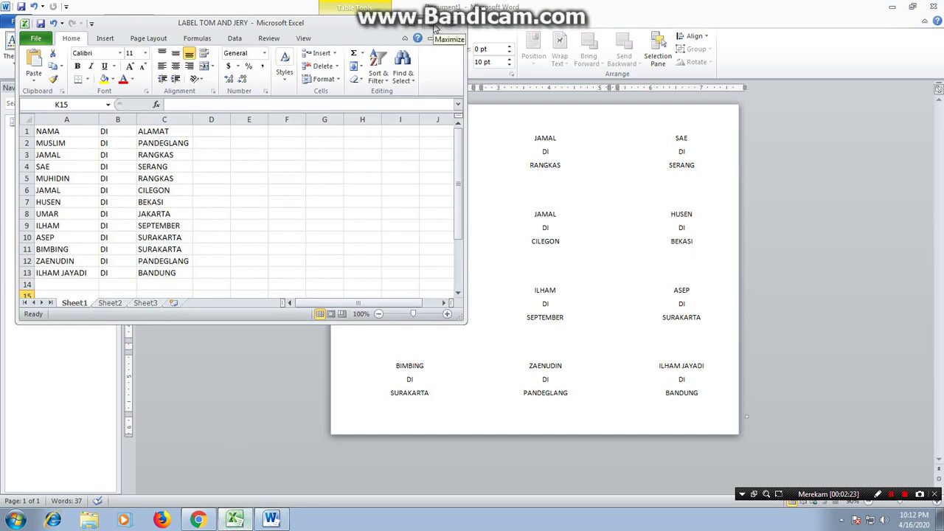
{"action": "left_click", "coordinate": [432, 28]}
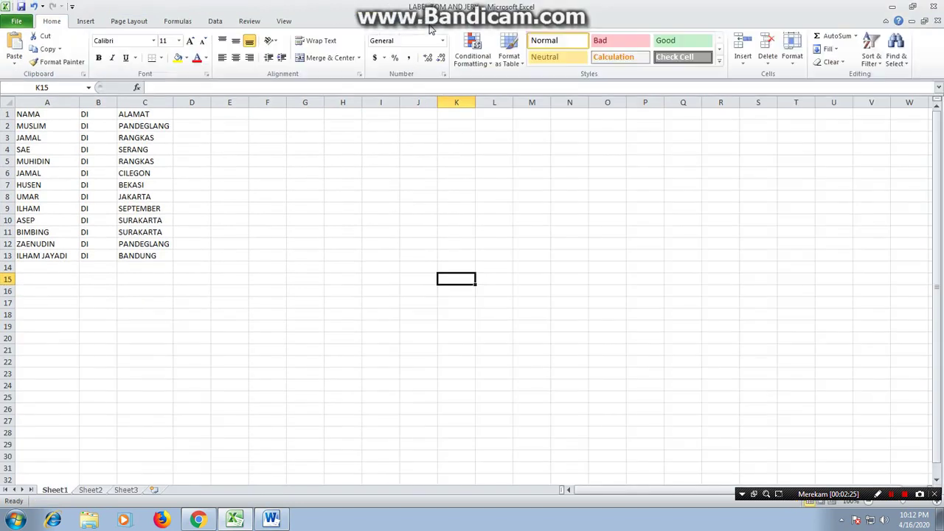
{"action": "left_click", "coordinate": [213, 243]}
{"action": "left_click", "coordinate": [31, 266]}
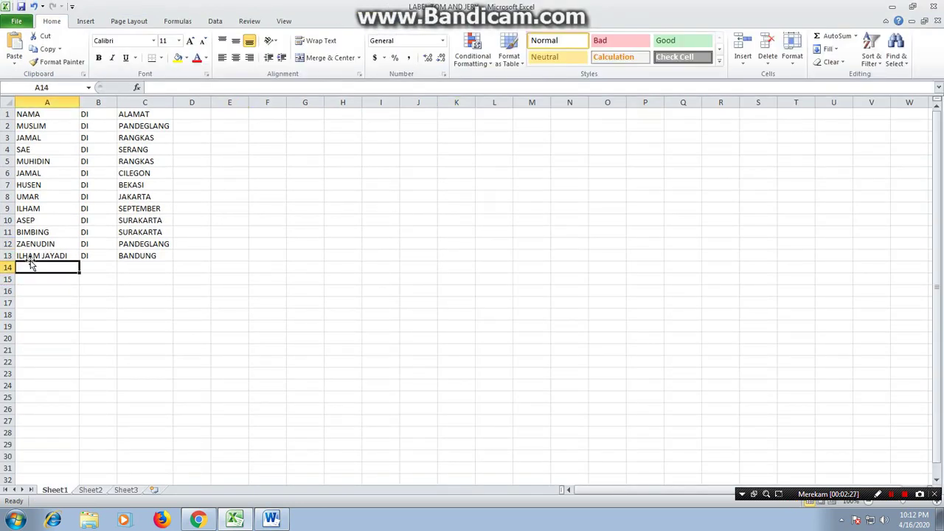
{"action": "left_click", "coordinate": [31, 255]}
{"action": "left_click", "coordinate": [35, 115]}
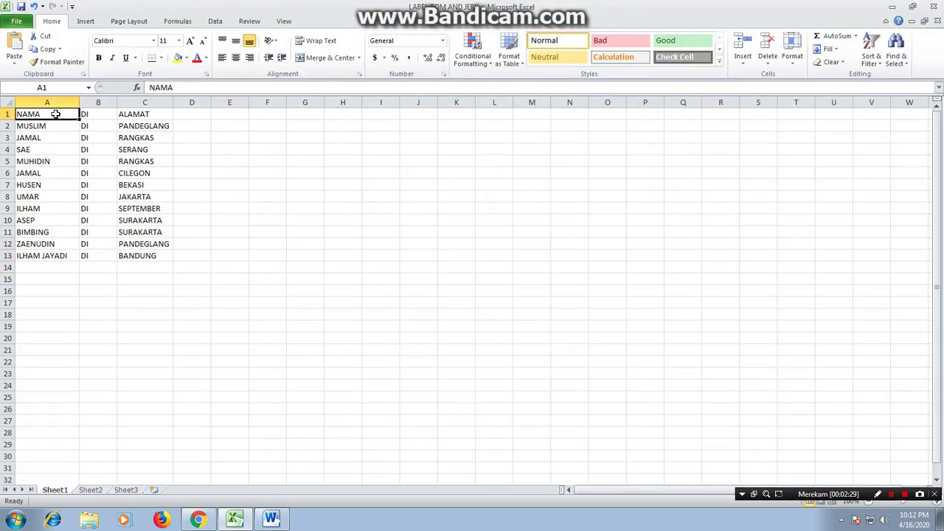
{"action": "left_click", "coordinate": [86, 115]}
{"action": "left_click", "coordinate": [165, 114]}
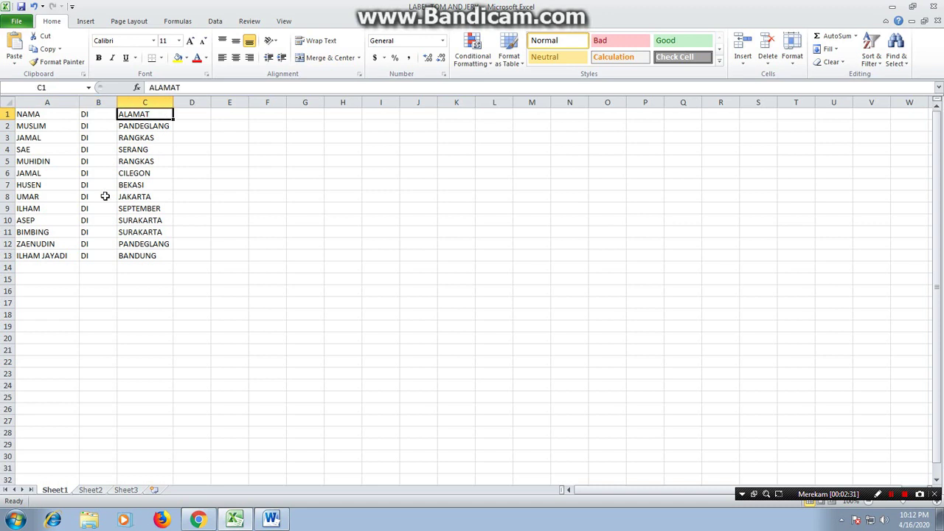
{"action": "left_click", "coordinate": [46, 268]}
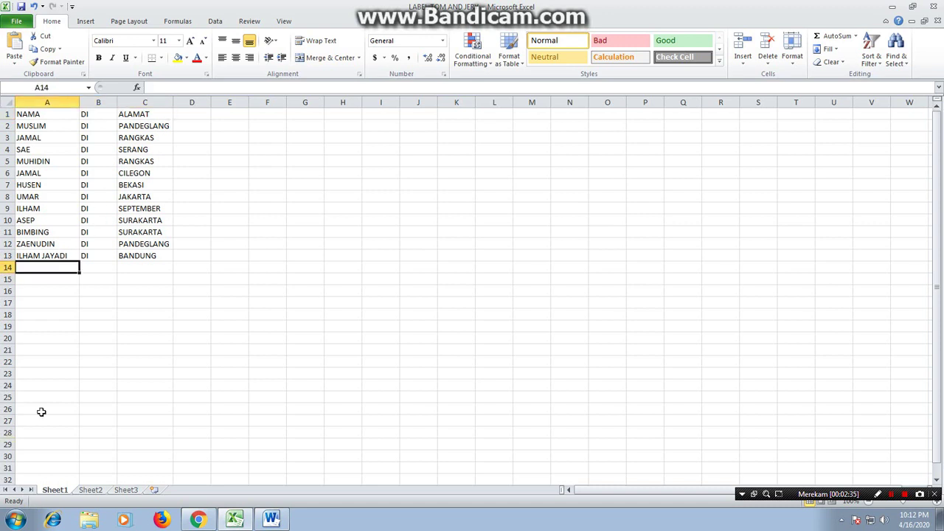
{"action": "scroll", "coordinate": [3, 308], "scroll_direction": "down", "scroll_amount": 2}
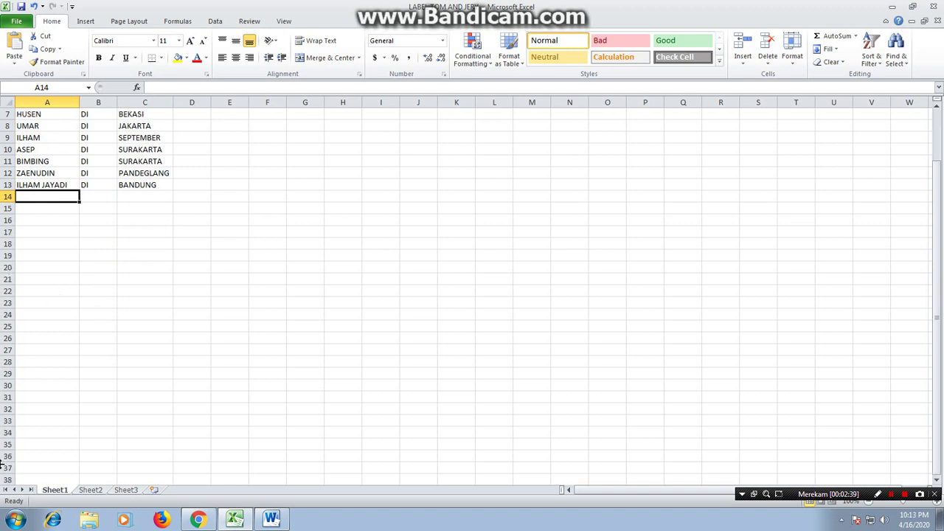
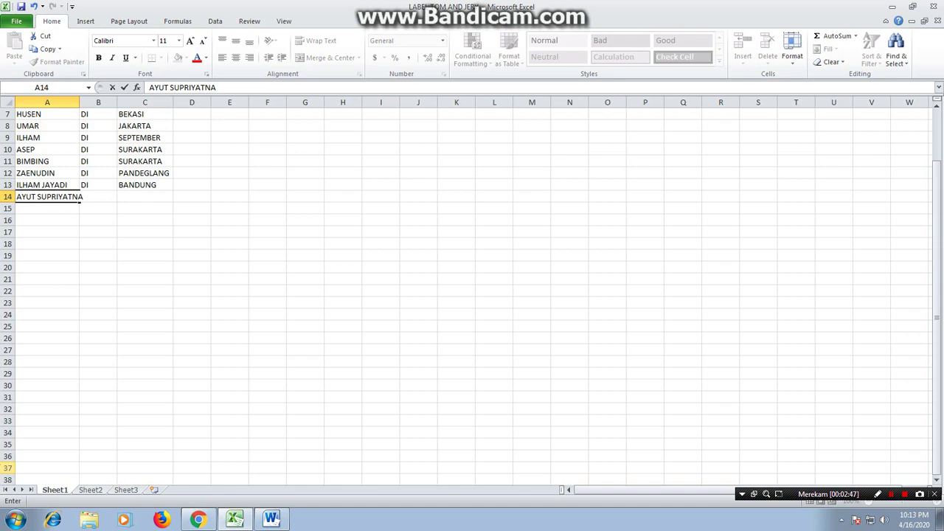
{"action": "key", "text": "ctrl+Return"}
{"action": "left_click", "coordinate": [76, 100]}
{"action": "left_click_drag", "start_coordinate": [80, 102], "coordinate": [89, 102]}
{"action": "left_click", "coordinate": [110, 196]}
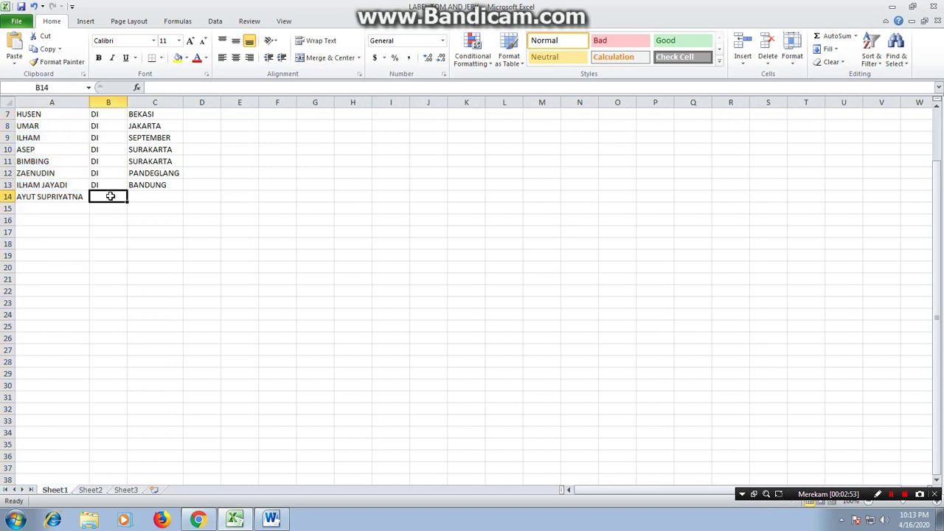
{"action": "type", "text": "DI"}
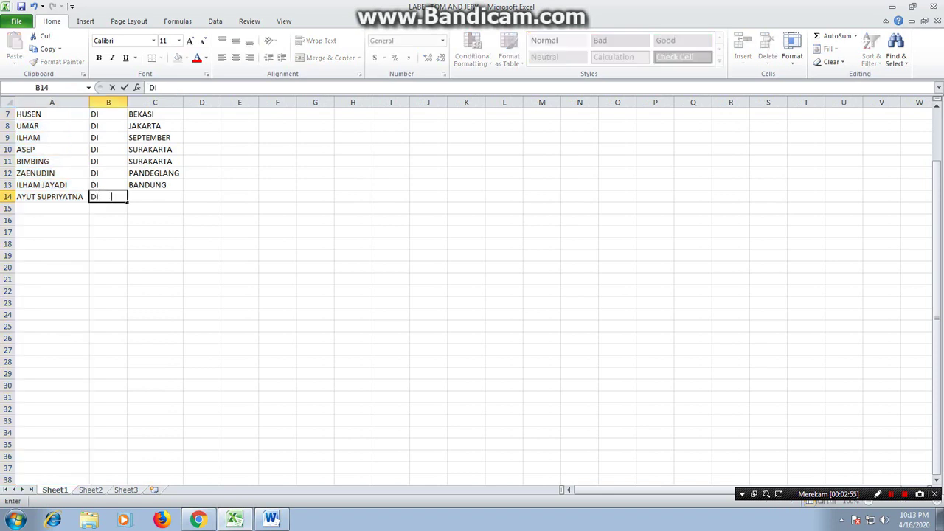
{"action": "key", "text": "Tab"}
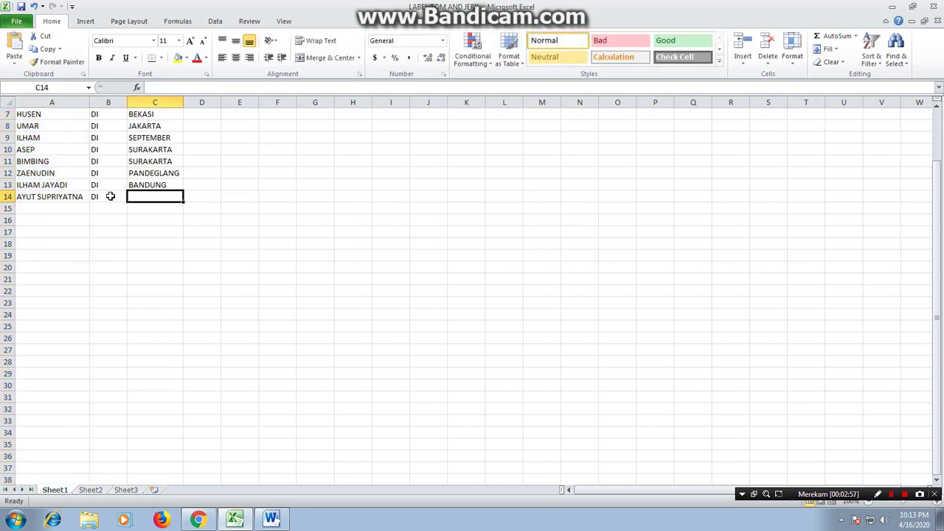
{"action": "type", "text": "LEBAK"}
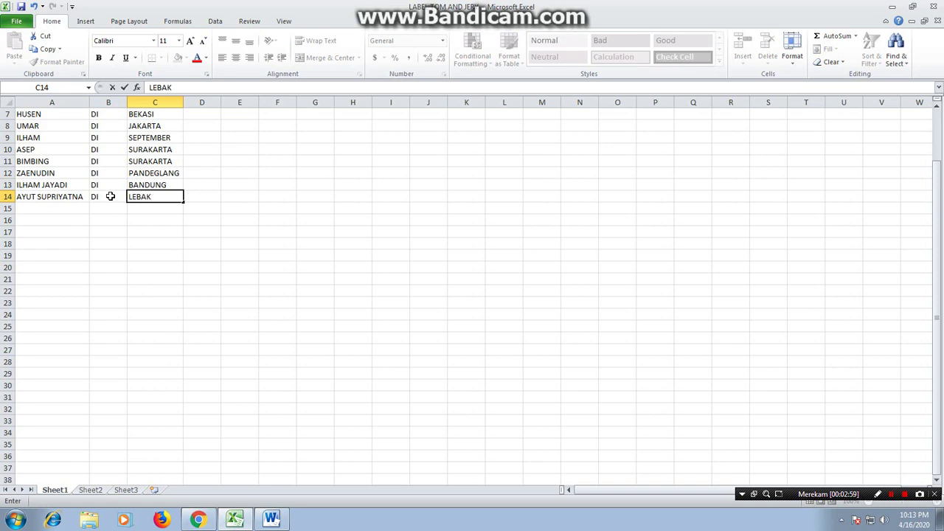
{"action": "key", "text": "Return"}
{"action": "key", "text": "Left"}
{"action": "key", "text": "Left"}
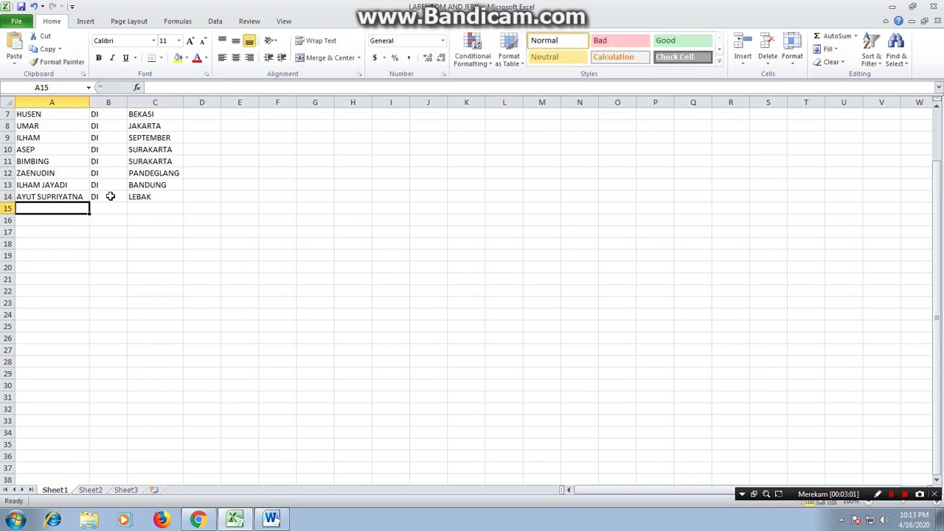
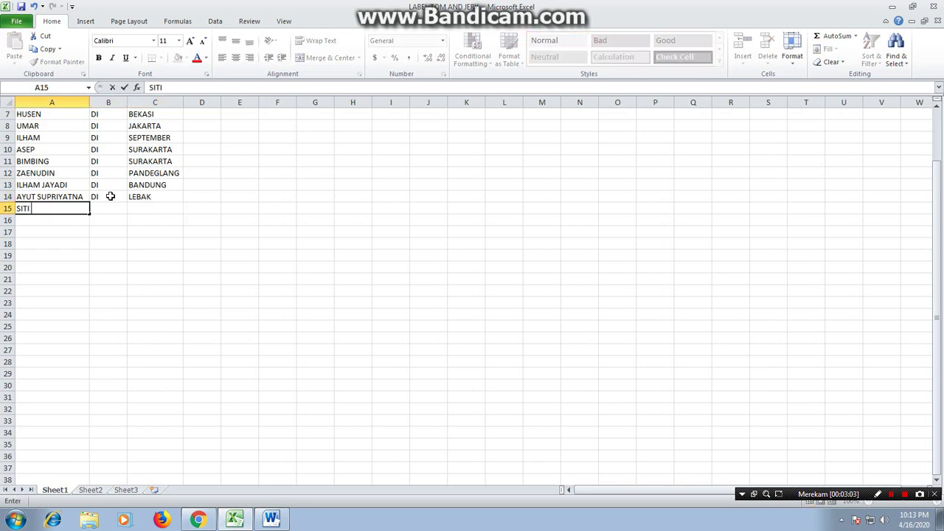
{"action": "key", "text": "Tab"}
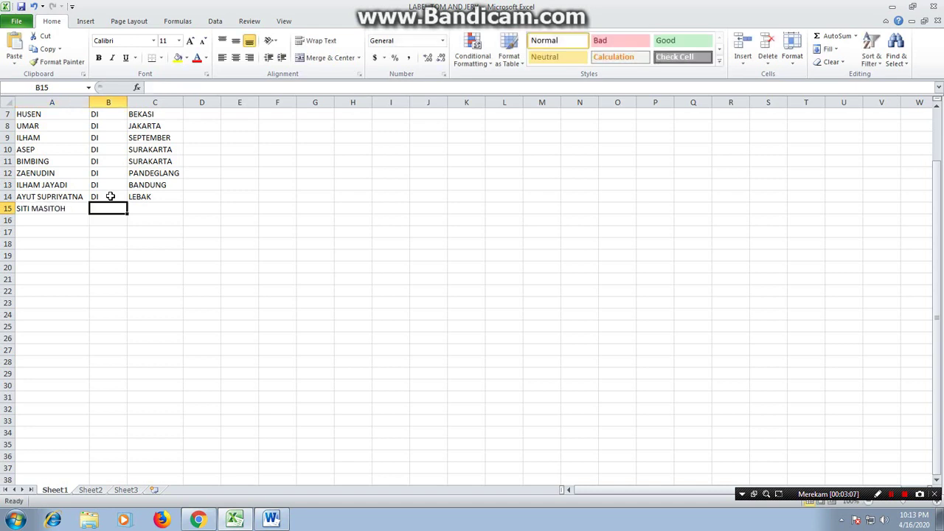
{"action": "type", "text": "DI"}
{"action": "key", "text": "Tab"}
{"action": "type", "text": "RANGKAS"}
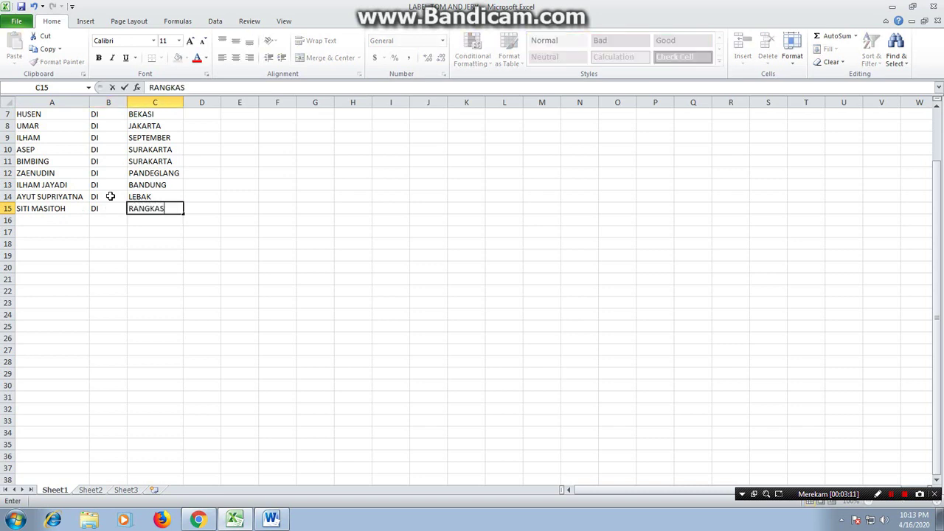
{"action": "key", "text": "Return"}
{"action": "key", "text": "Left"}
{"action": "key", "text": "Left"}
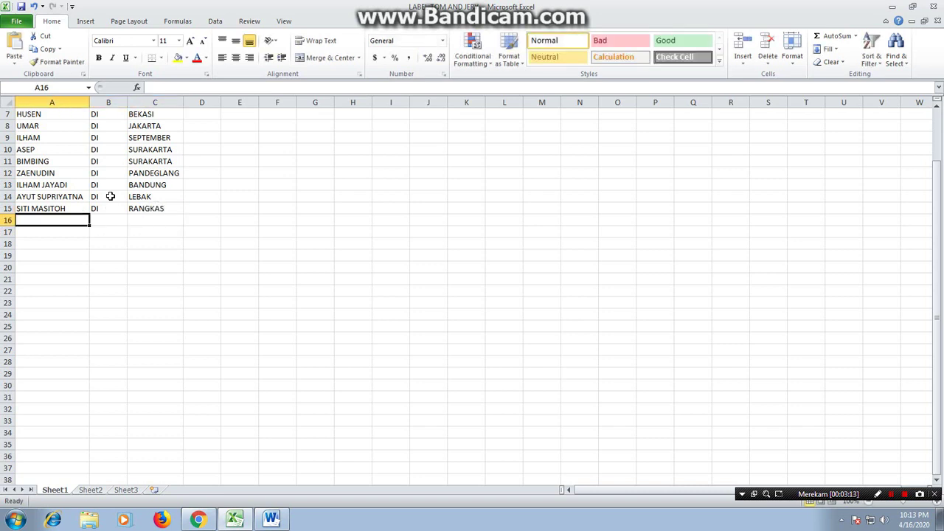
{"action": "type", "text": "JA"}
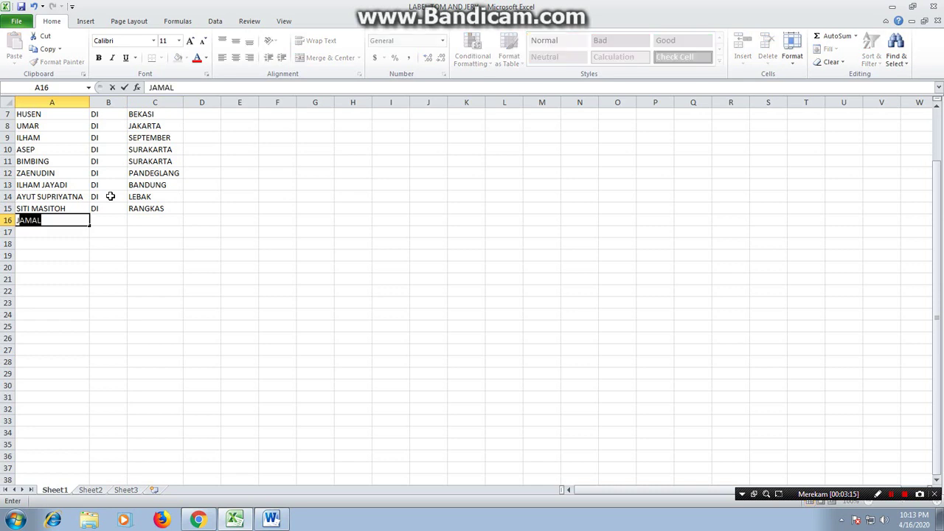
{"action": "type", "text": "MALUDIN"}
{"action": "key", "text": "Tab"}
{"action": "type", "text": "D"}
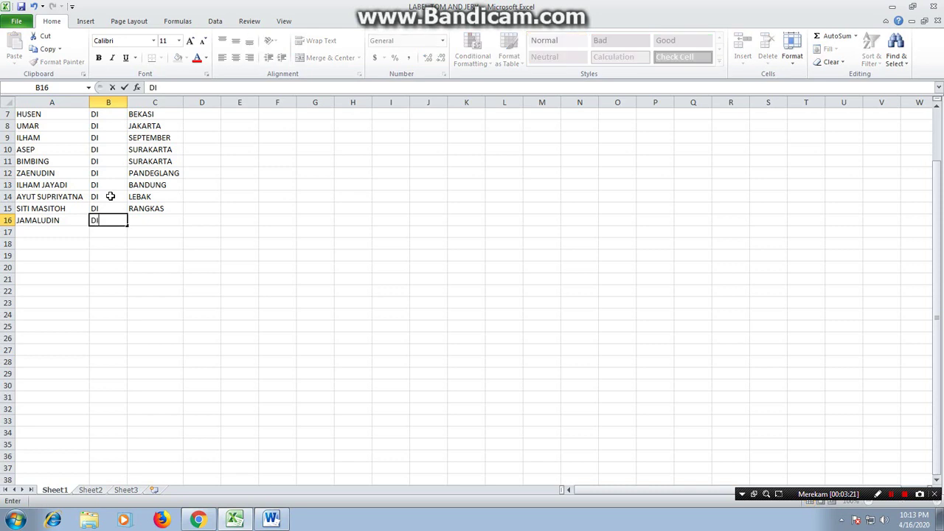
{"action": "key", "text": "Tab"}
{"action": "type", "text": "TAN"}
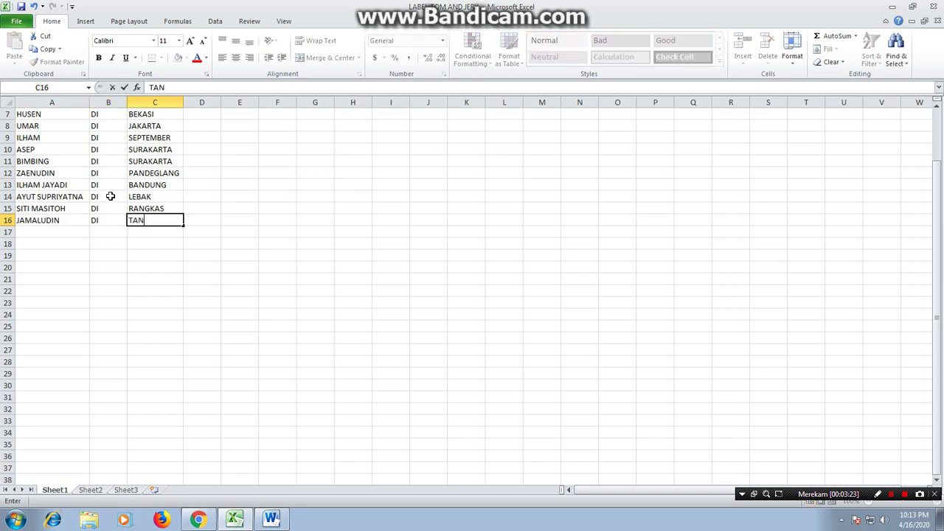
{"action": "type", "text": "GERANG"}
{"action": "key", "text": "Return"}
{"action": "key", "text": "Left"}
{"action": "key", "text": "Left"}
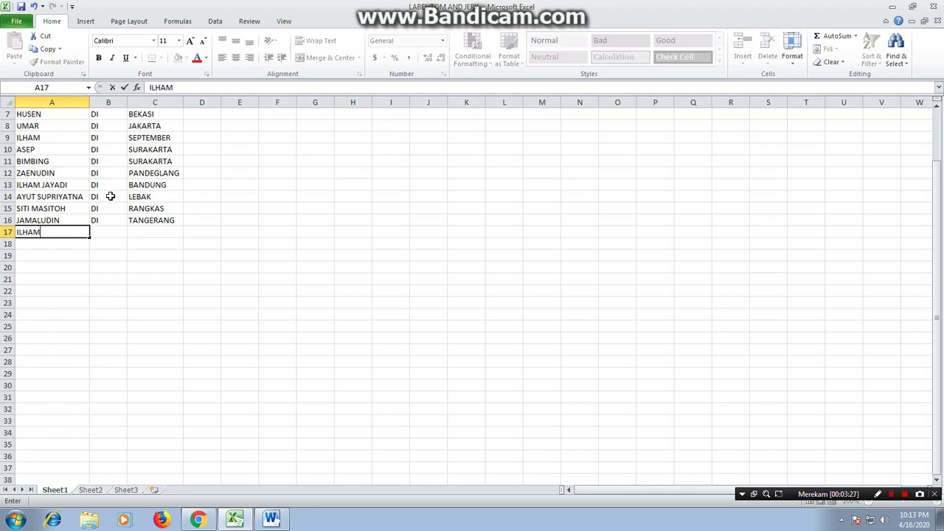
{"action": "key", "text": "Tab"}
{"action": "type", "text": "DI"}
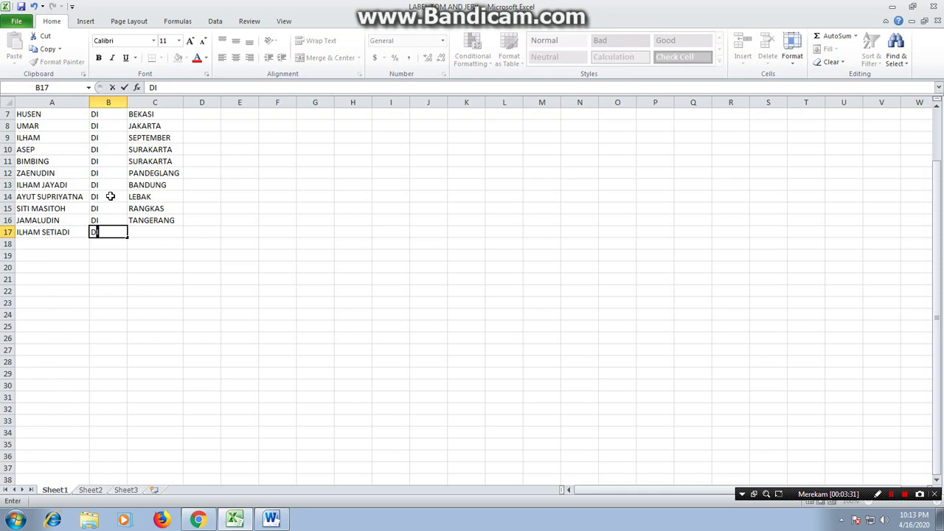
{"action": "key", "text": "Tab"}
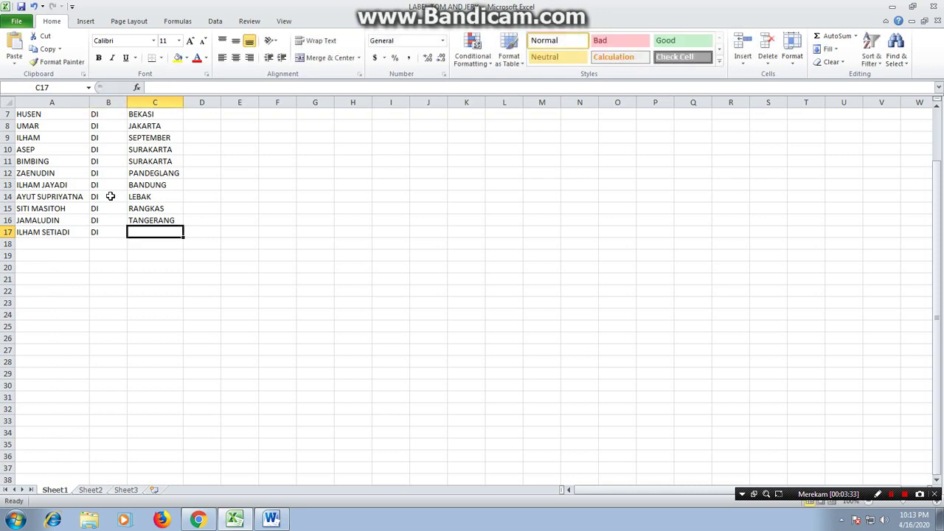
{"action": "type", "text": "JAKARTA "}
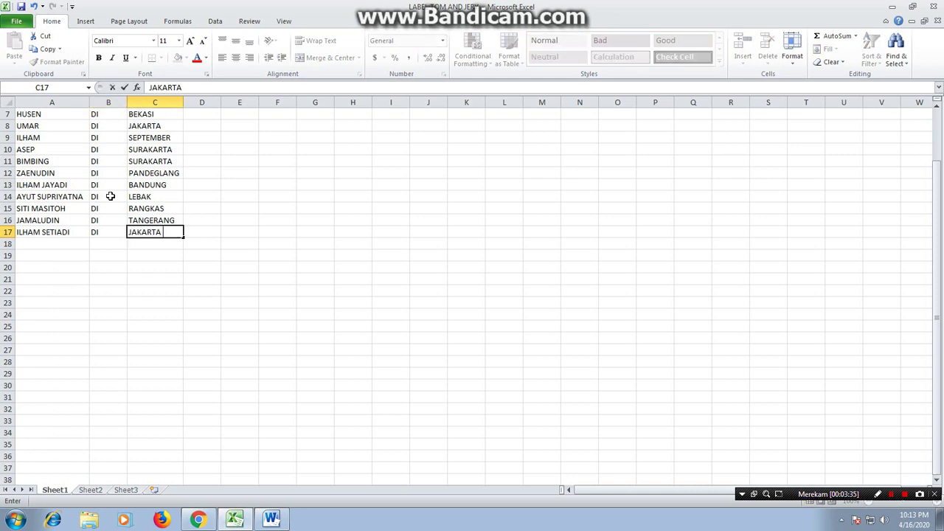
{"action": "type", "text": "PUSAT"}
{"action": "left_click", "coordinate": [194, 126]}
{"action": "left_click_drag", "start_coordinate": [186, 102], "coordinate": [198, 102]}
{"action": "left_click", "coordinate": [59, 248]}
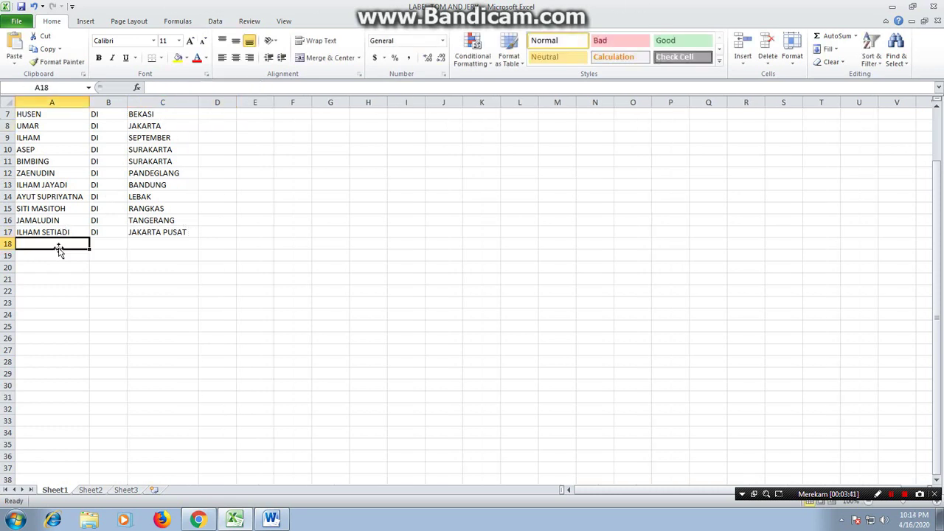
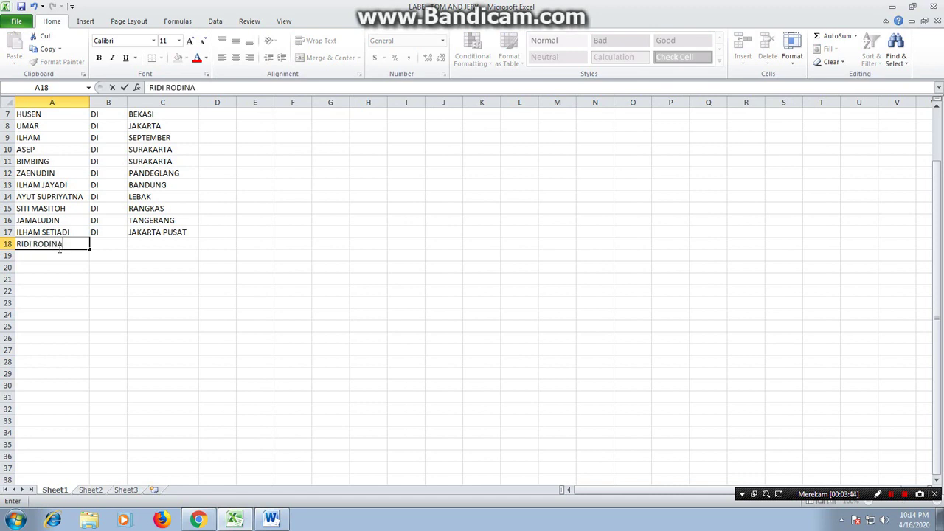
{"action": "key", "text": "Tab"}
{"action": "type", "text": "DI"}
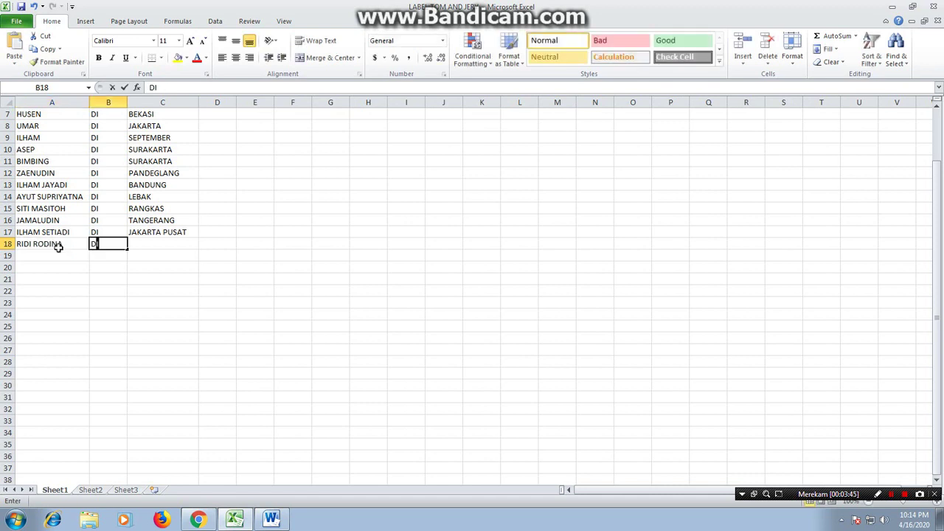
{"action": "key", "text": "Tab"}
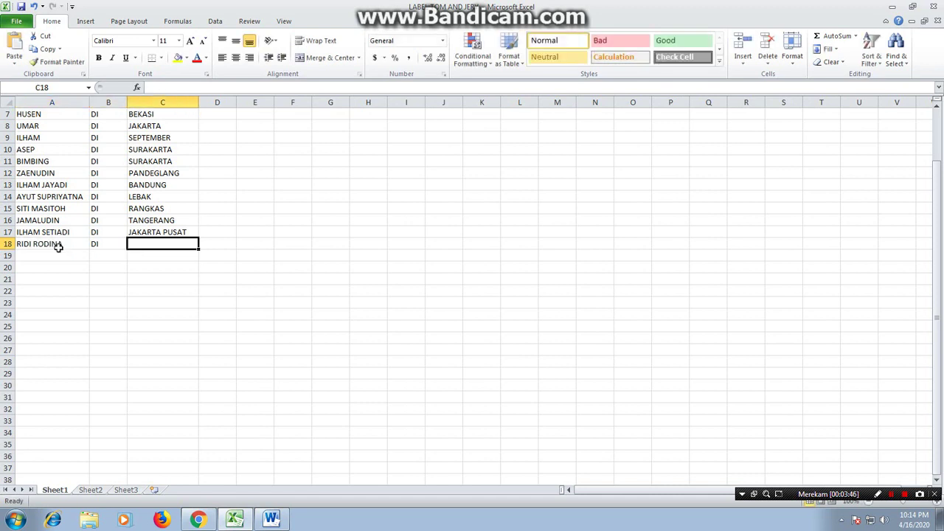
{"action": "type", "text": "PANDEGLANG"}
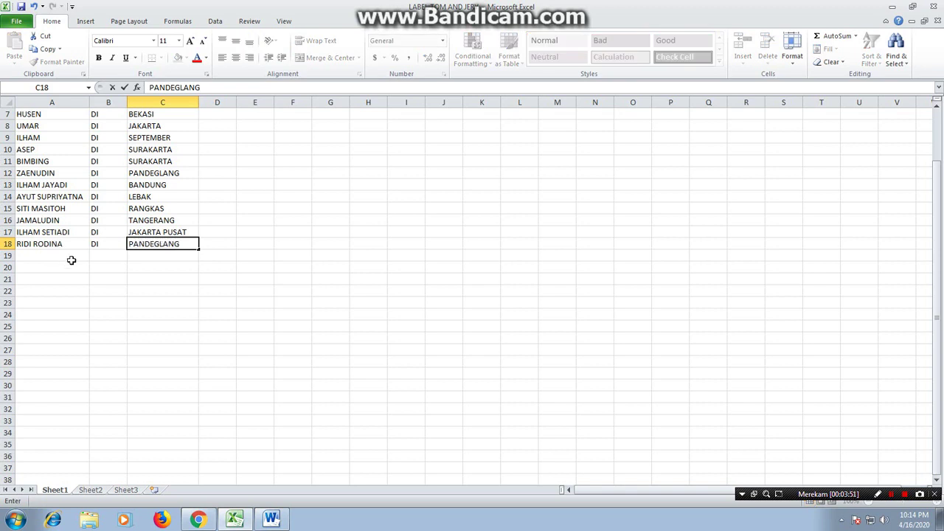
{"action": "key", "text": "Return"}
{"action": "type", "text": "J"}
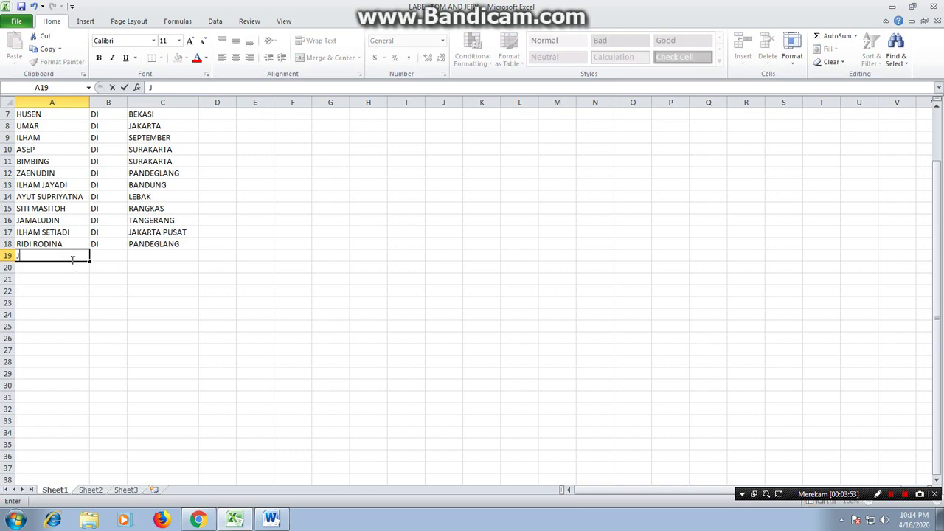
{"action": "type", "text": "UHADI"}
{"action": "key", "text": "Tab"}
{"action": "type", "text": "DI"}
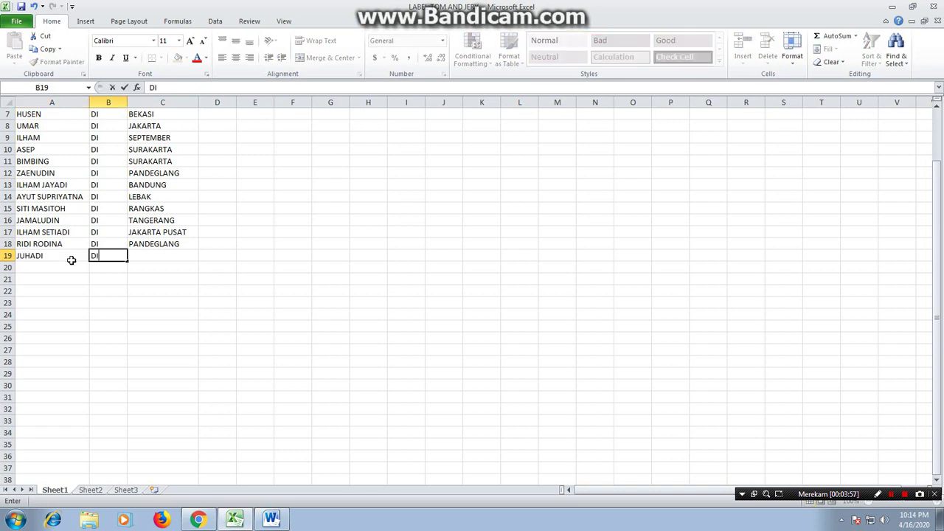
{"action": "key", "text": "Tab"}
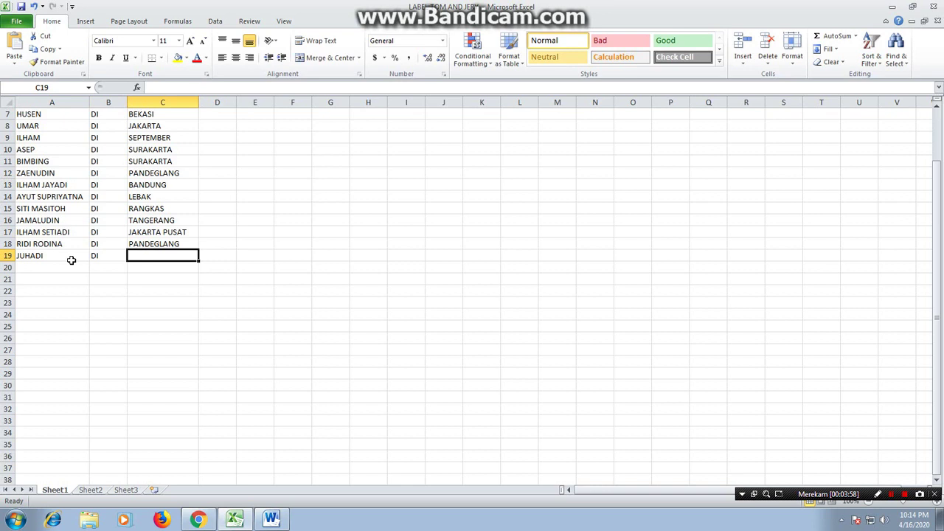
{"action": "type", "text": "RANGKAS"}
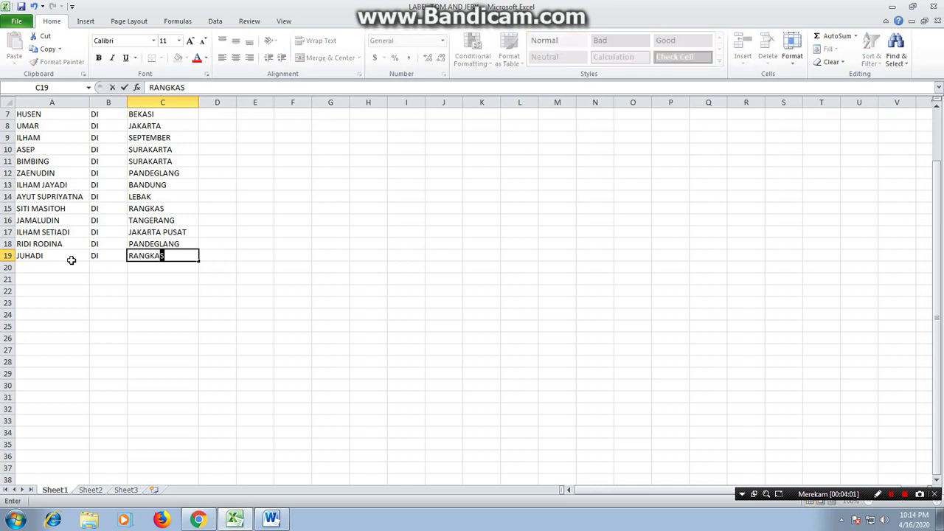
{"action": "key", "text": "Return"}
{"action": "left_click", "coordinate": [73, 265]}
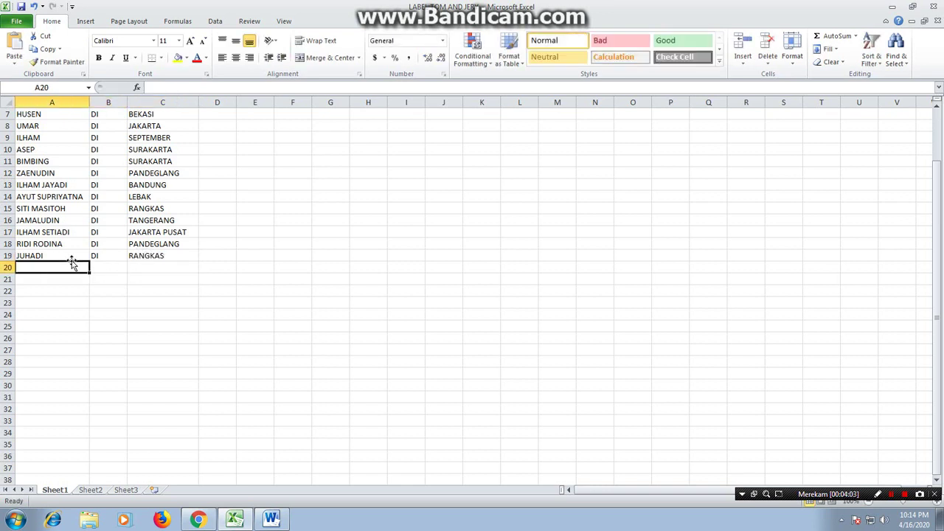
{"action": "type", "text": "MUHEDI"}
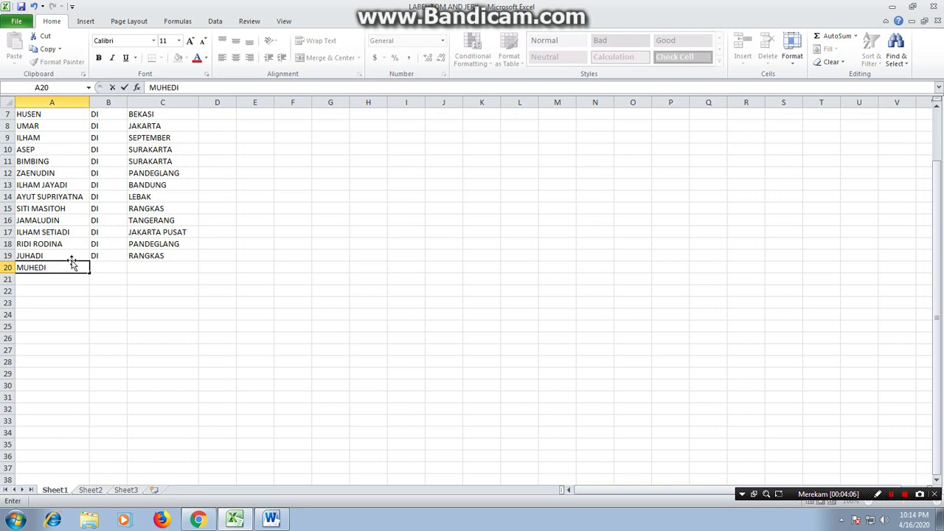
{"action": "key", "text": "Tab"}
{"action": "type", "text": "DI"}
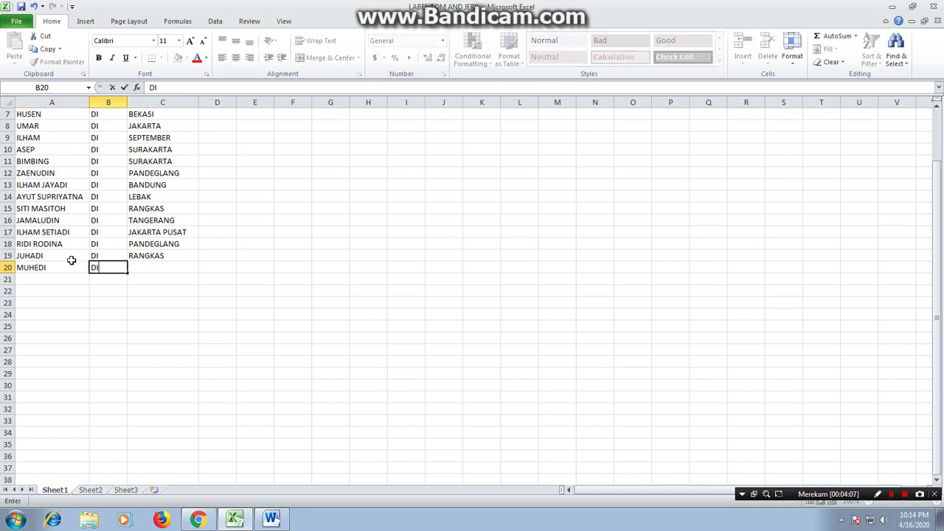
{"action": "key", "text": "Tab"}
{"action": "type", "text": "P"}
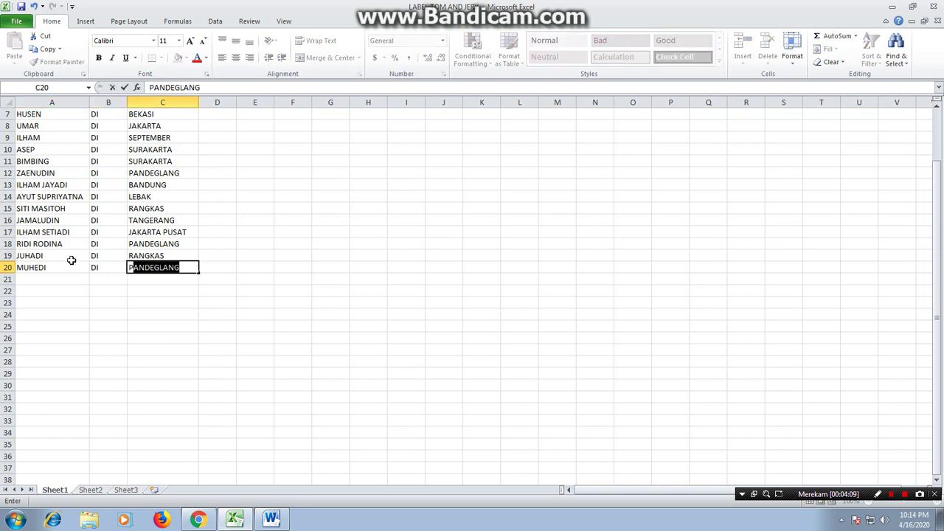
{"action": "key", "text": "BackSpace"}
{"action": "key", "text": "BackSpace"}
{"action": "type", "text": "SERANG"}
{"action": "key", "text": "Return"}
Add IKOH, DI, CIKESIK in row 21
{"action": "key", "text": "Left"}
{"action": "key", "text": "Left"}
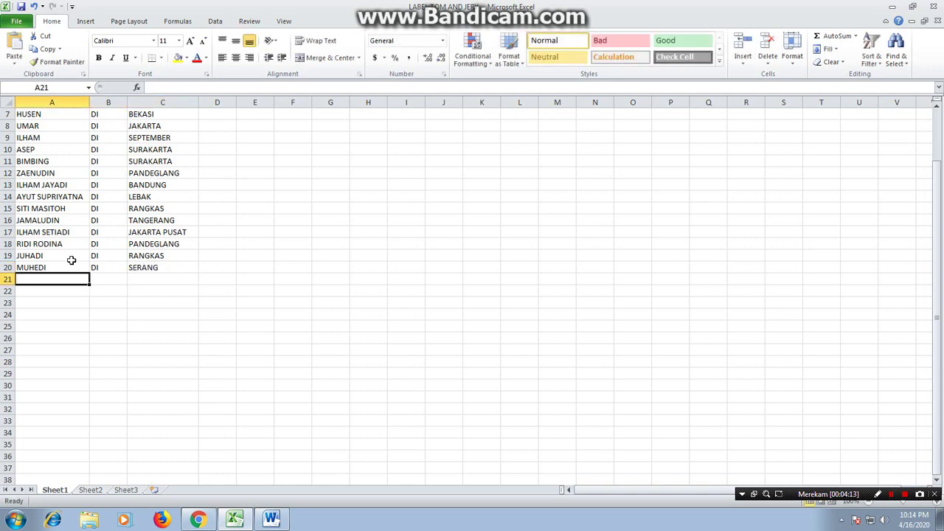
{"action": "type", "text": "IKOH"}
{"action": "key", "text": "Tab"}
{"action": "type", "text": "DI"}
{"action": "key", "text": "Tab"}
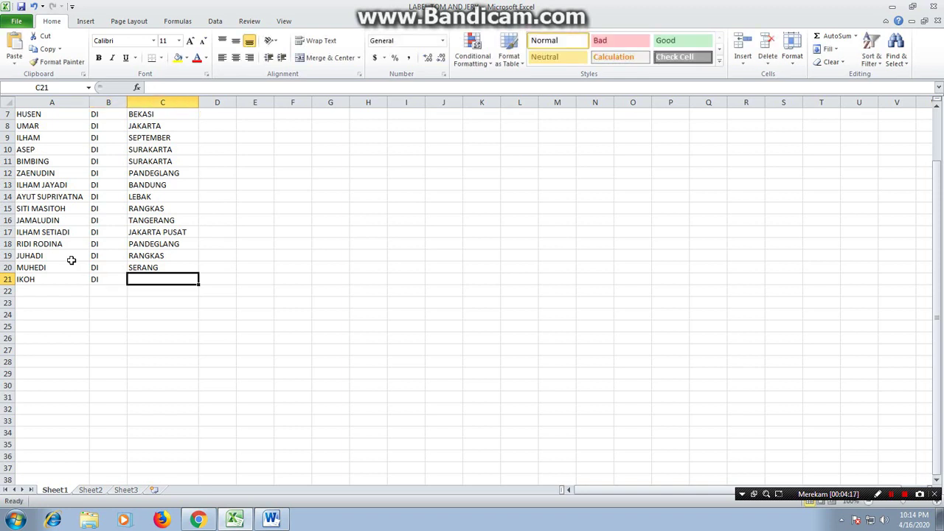
{"action": "type", "text": "S"}
{"action": "key", "text": "BackSpace"}
{"action": "type", "text": "CIKES"}
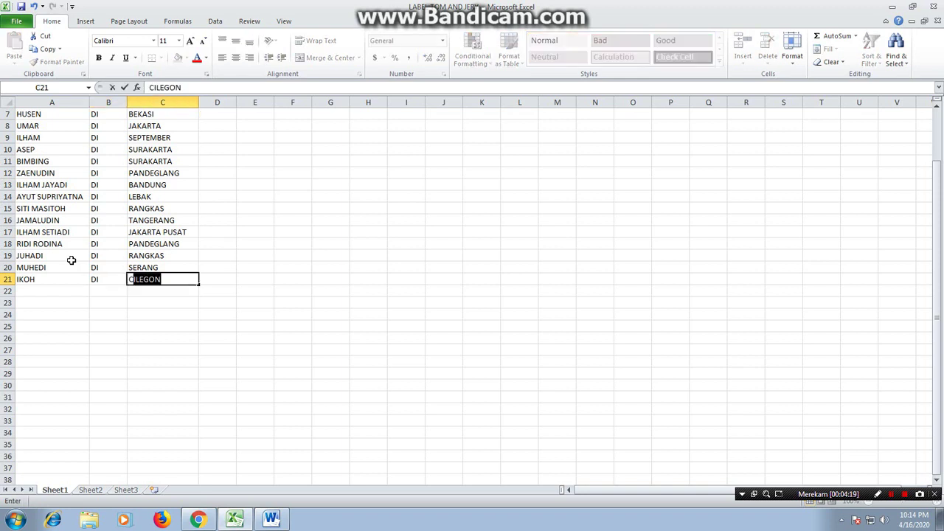
{"action": "type", "text": "IK"}
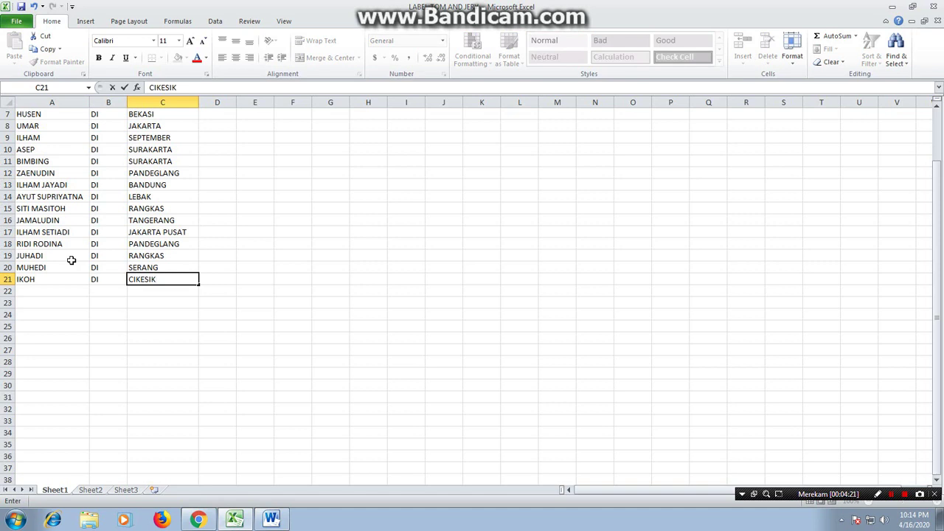
{"action": "key", "text": "Return"}
{"action": "key", "text": "Home"}
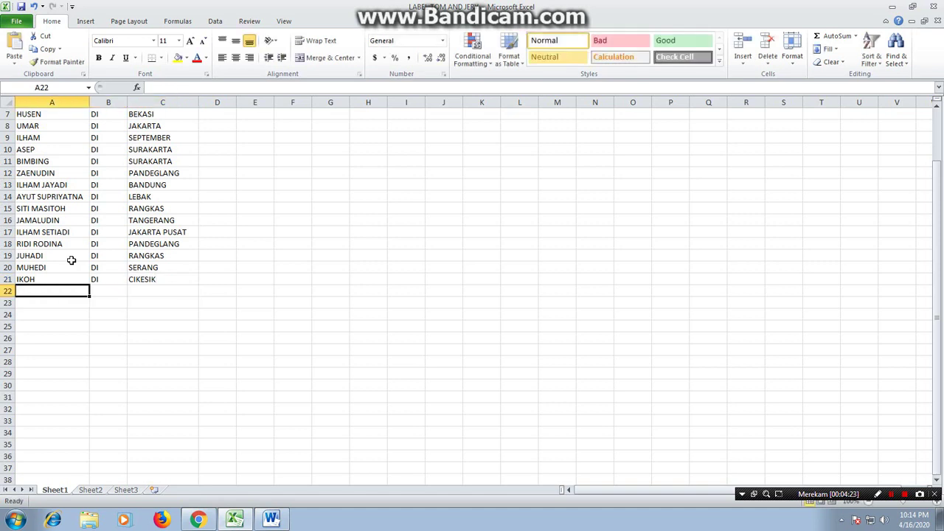
{"action": "type", "text": "HAMDANI"}
{"action": "key", "text": "Tab"}
{"action": "type", "text": "DI"}
{"action": "key", "text": "Tab"}
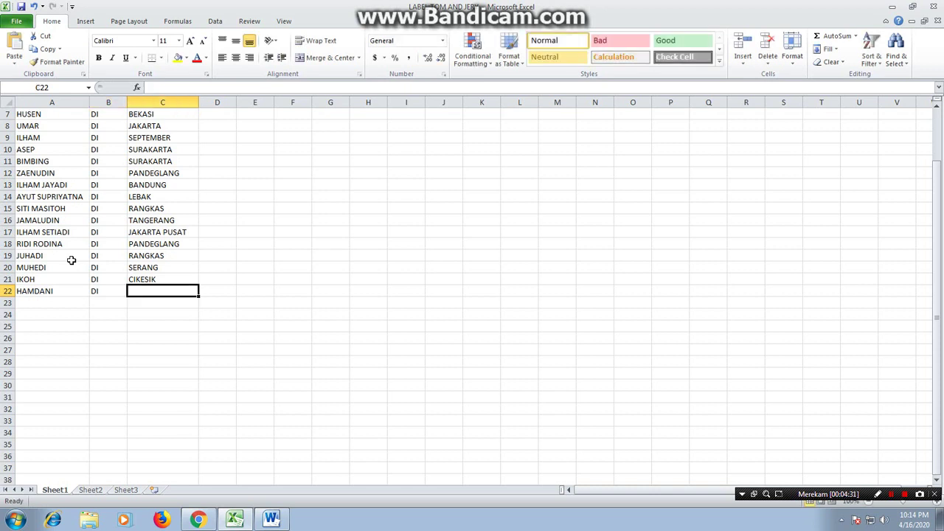
{"action": "type", "text": "TA"}
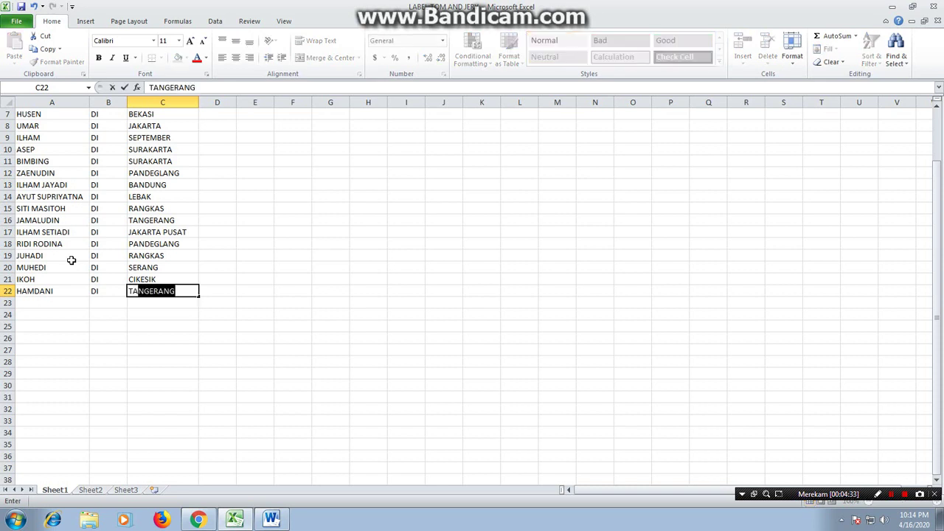
{"action": "type", "text": "NJOLAYA"}
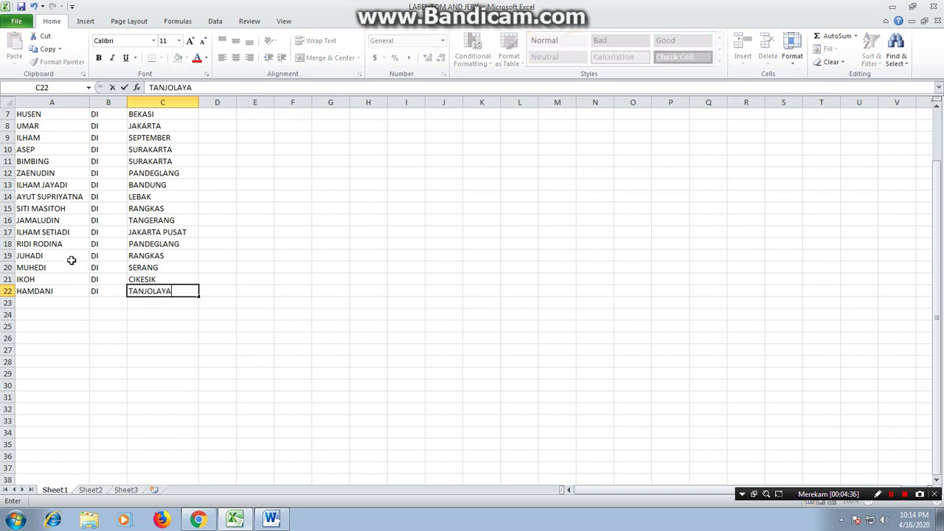
{"action": "key", "text": "Return"}
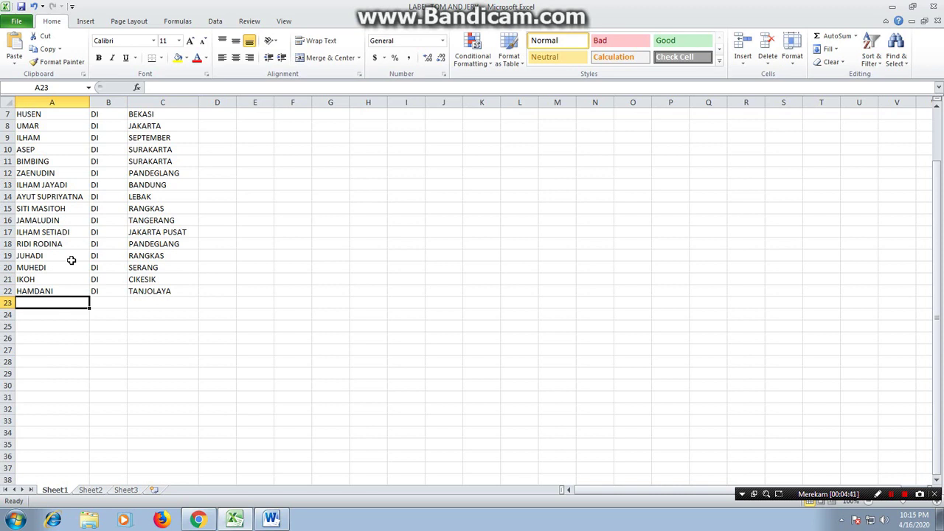
{"action": "type", "text": "SE"}
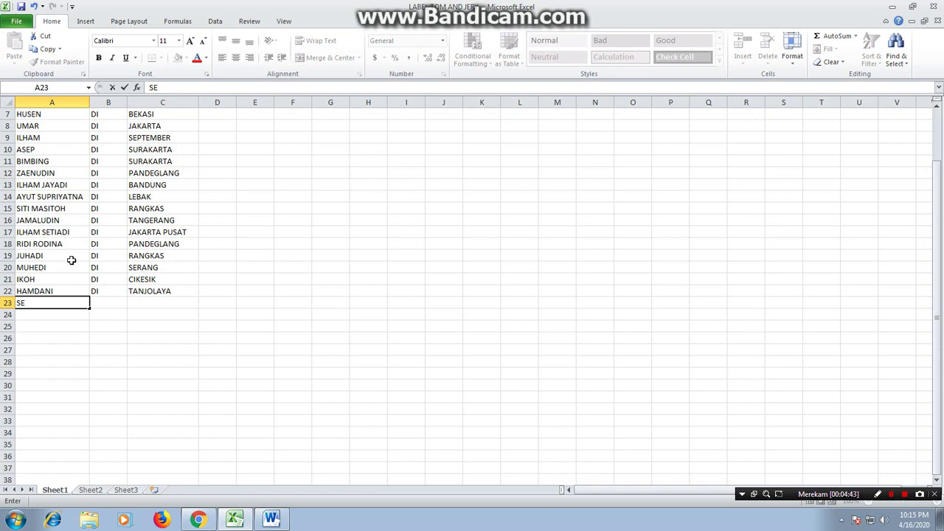
{"action": "type", "text": "TIADI"}
{"action": "key", "text": "Tab"}
{"action": "type", "text": "DI"}
{"action": "key", "text": "Tab"}
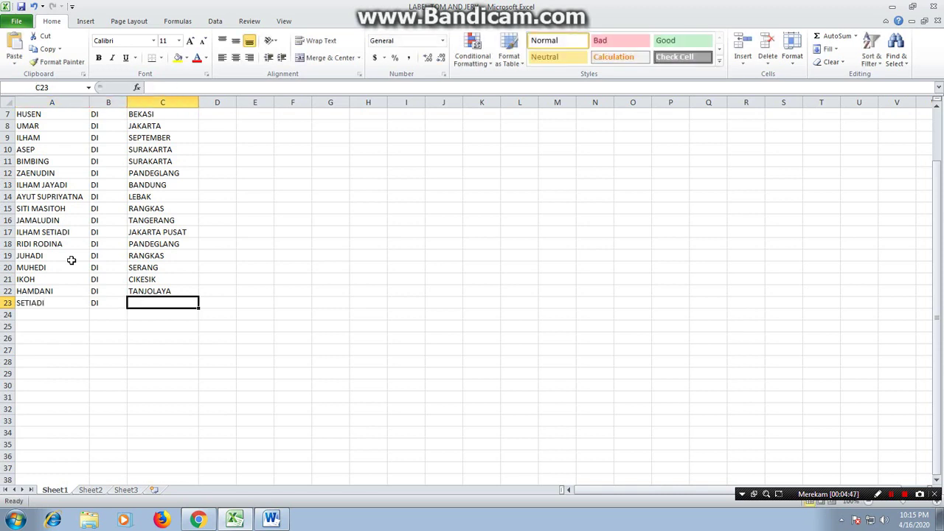
{"action": "type", "text": "PANDEGLANG"}
{"action": "key", "text": "Return"}
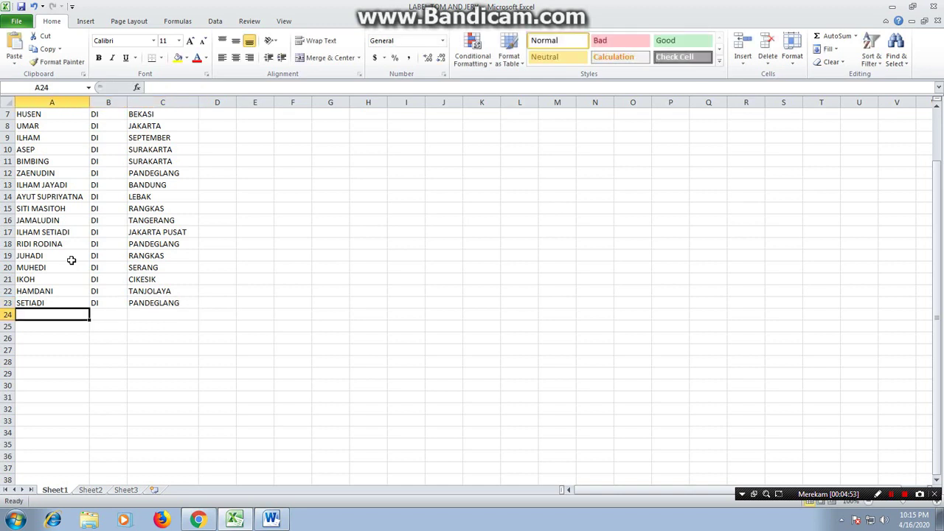
Add MUHAMAD, DI, CILEGON in row 24
{"action": "type", "text": "MUHAMAD"}
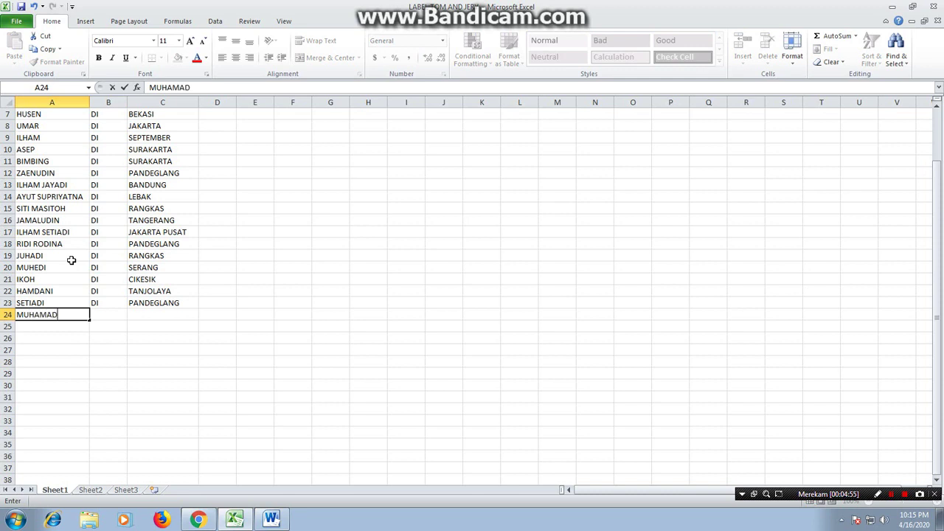
{"action": "key", "text": "Tab"}
{"action": "type", "text": "DI"}
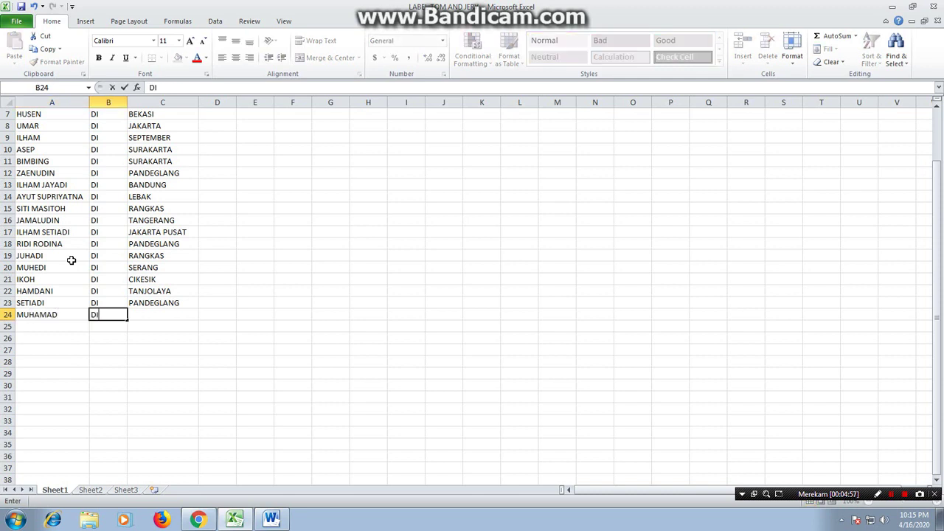
{"action": "key", "text": "Tab"}
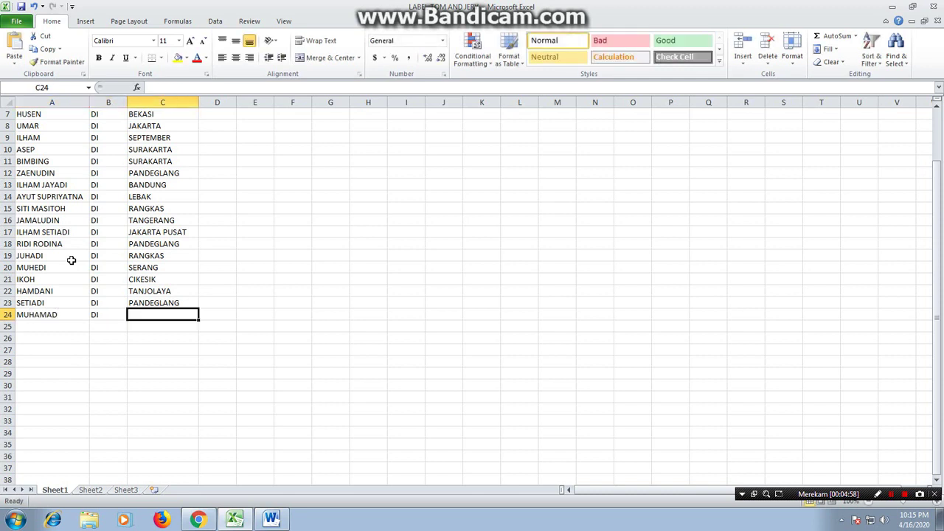
{"action": "type", "text": "CILEGON"}
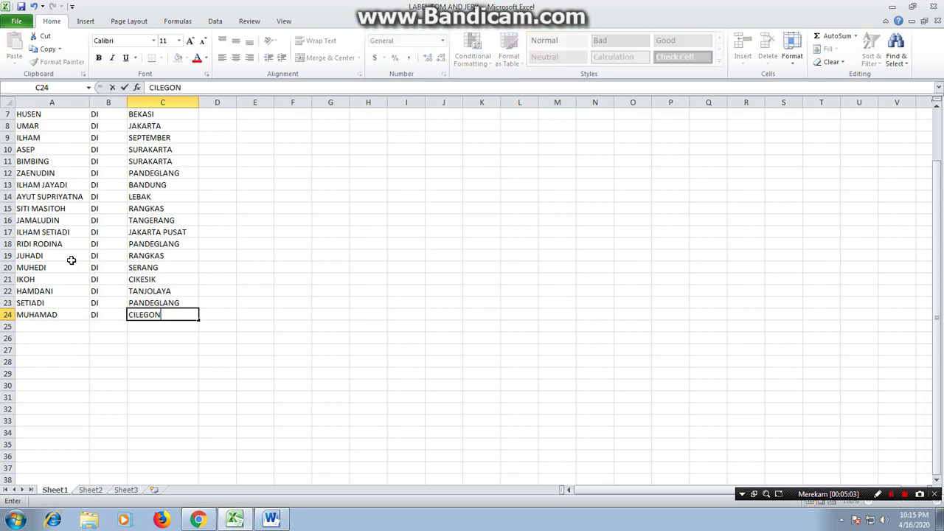
{"action": "left_click", "coordinate": [215, 340]}
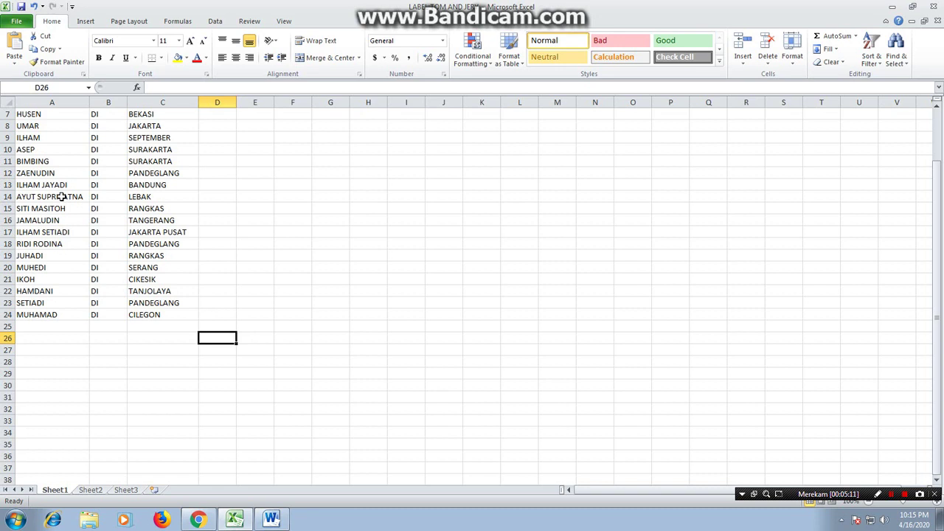
{"action": "left_click", "coordinate": [62, 197]}
{"action": "key", "text": "Down"}
{"action": "key", "text": "Down"}
{"action": "key", "text": "Down"}
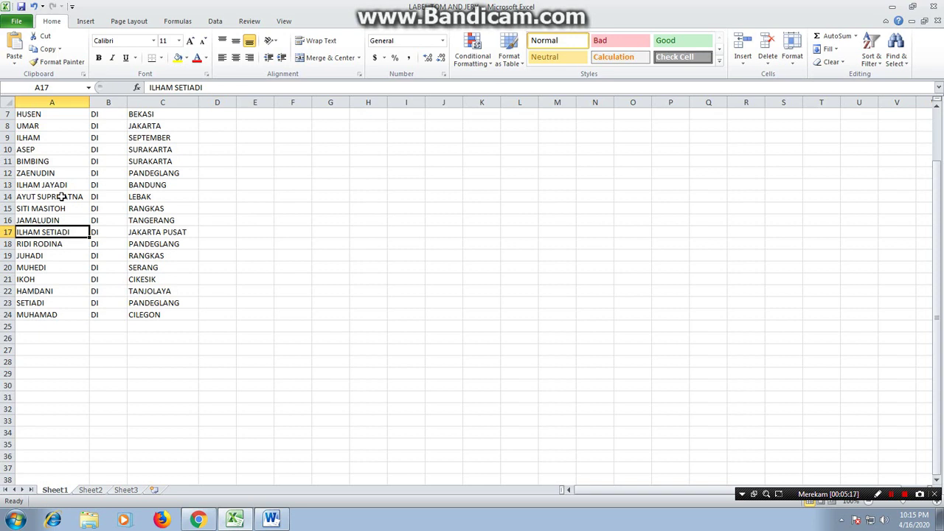
{"action": "key", "text": "Down"}
{"action": "key", "text": "Down"}
{"action": "key", "text": "Down"}
{"action": "key", "text": "Down"}
{"action": "key", "text": "Down"}
{"action": "key", "text": "Down"}
{"action": "key", "text": "Down"}
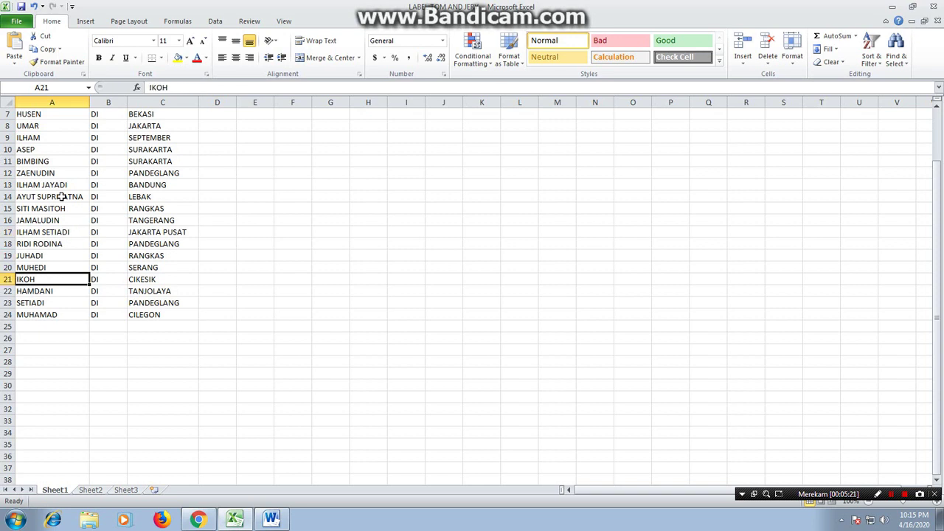
{"action": "key", "text": "Down"}
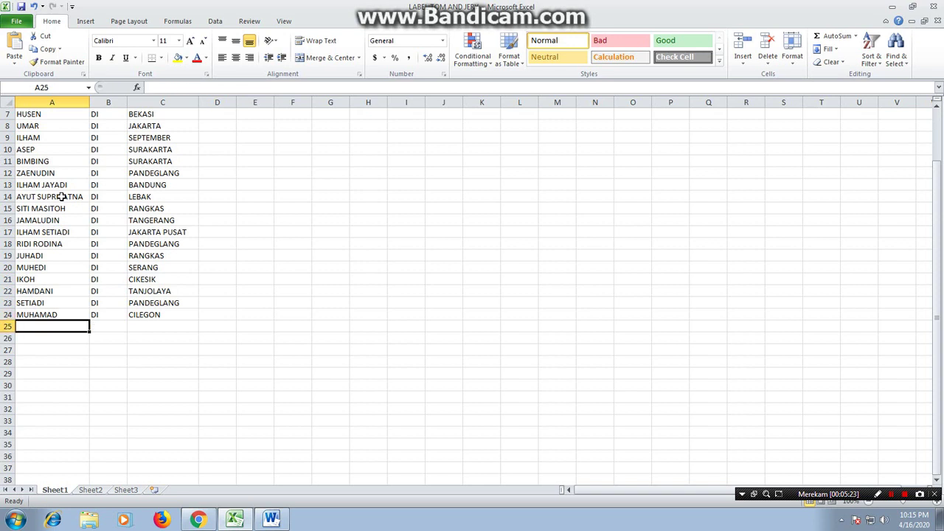
{"action": "type", "text": "J"}
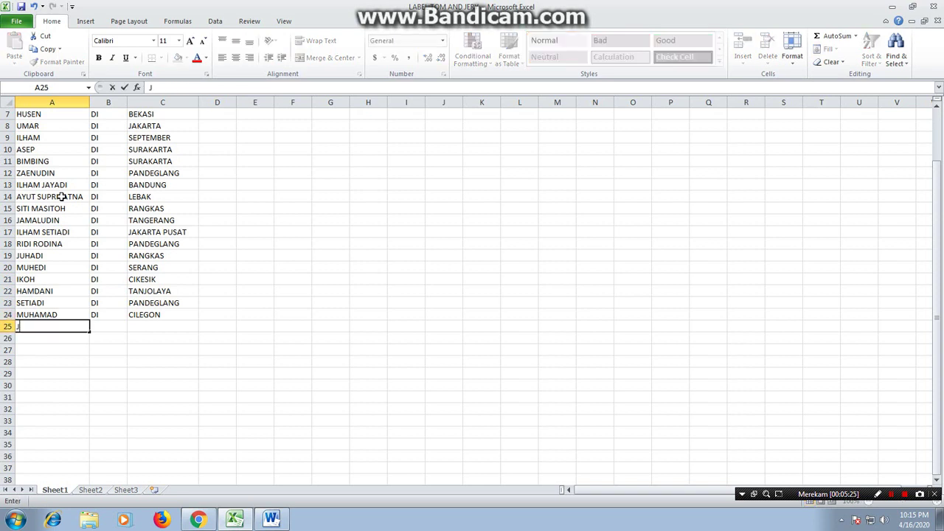
{"action": "type", "text": "UMRI"}
{"action": "key", "text": "Tab"}
{"action": "type", "text": "DI"}
{"action": "key", "text": "Tab"}
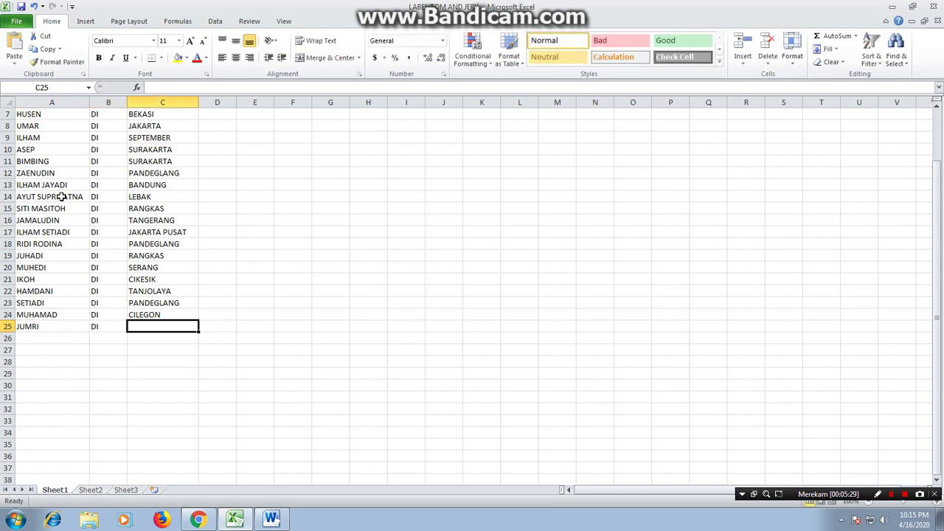
{"action": "type", "text": "PANDEGLANG"}
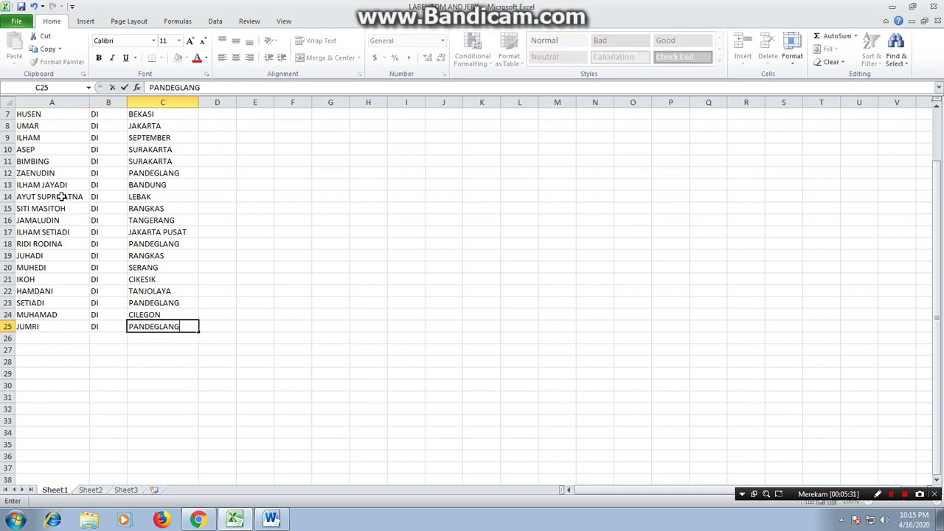
{"action": "key", "text": "Return"}
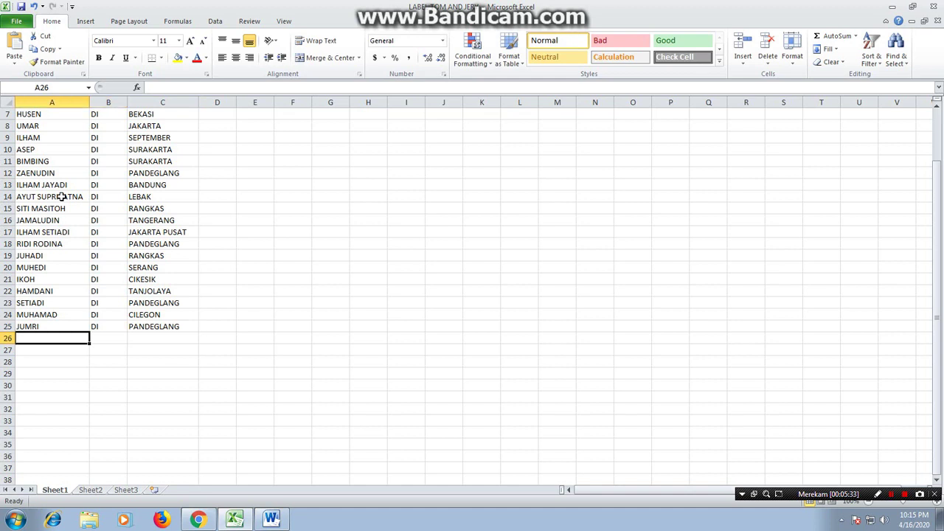
Add HADI, DI, PETIR in row 26
{"action": "type", "text": "HADI"}
{"action": "key", "text": "Tab"}
{"action": "type", "text": "DI"}
{"action": "key", "text": "Tab"}
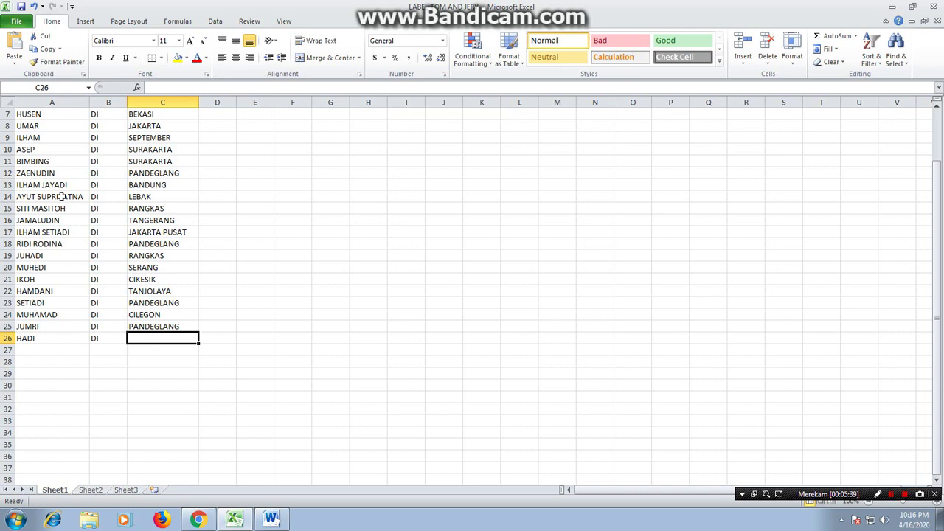
{"action": "type", "text": "P"}
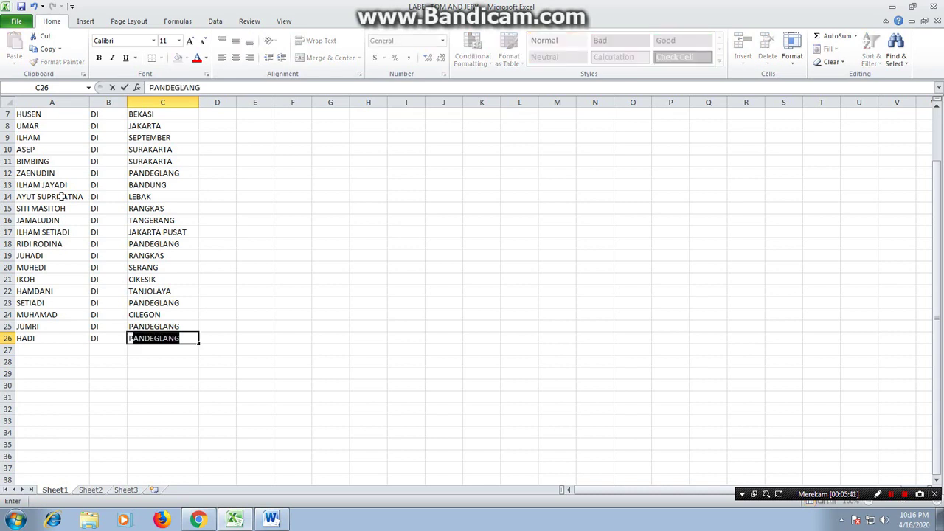
{"action": "key", "text": "BackSpace"}
{"action": "type", "text": "ETIR"}
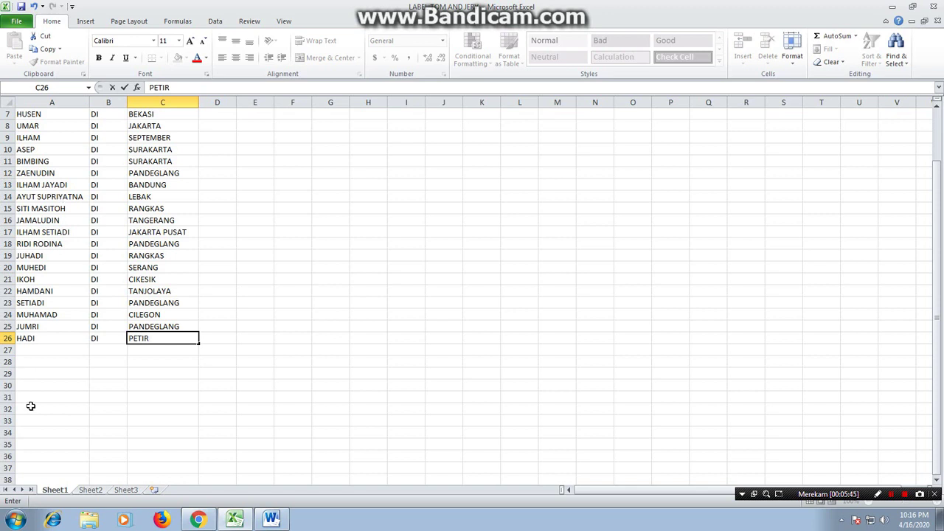
{"action": "left_click", "coordinate": [221, 406]}
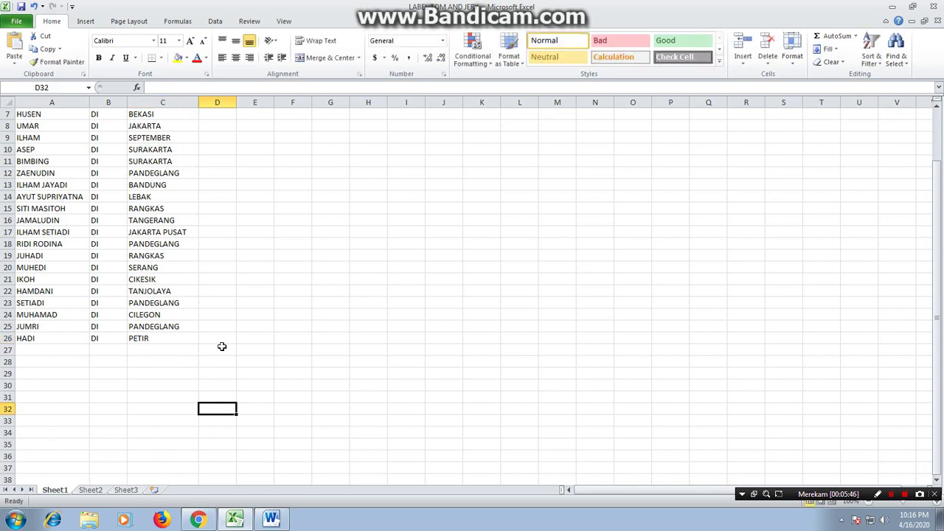
{"action": "left_click", "coordinate": [65, 199]}
{"action": "key", "text": "Down"}
{"action": "key", "text": "Down"}
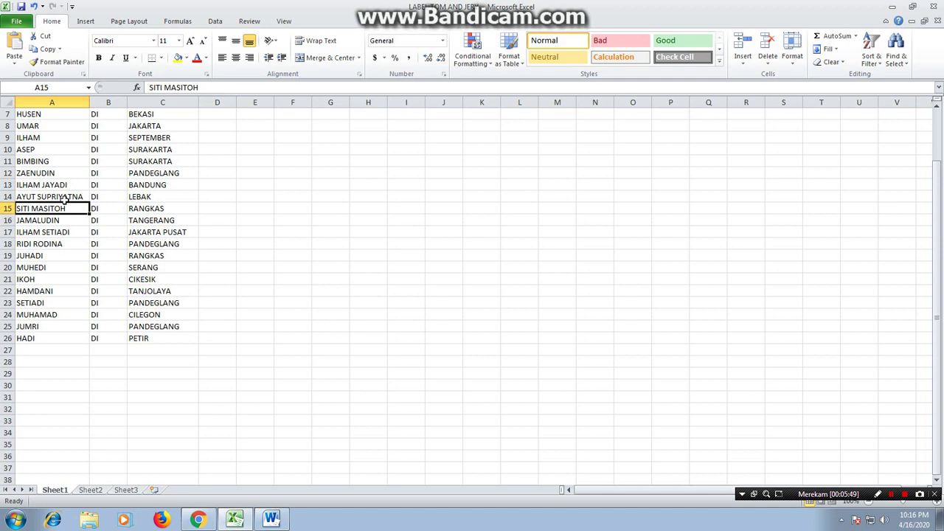
{"action": "key", "text": "Down"}
{"action": "key", "text": "Down"}
{"action": "key", "text": "Down"}
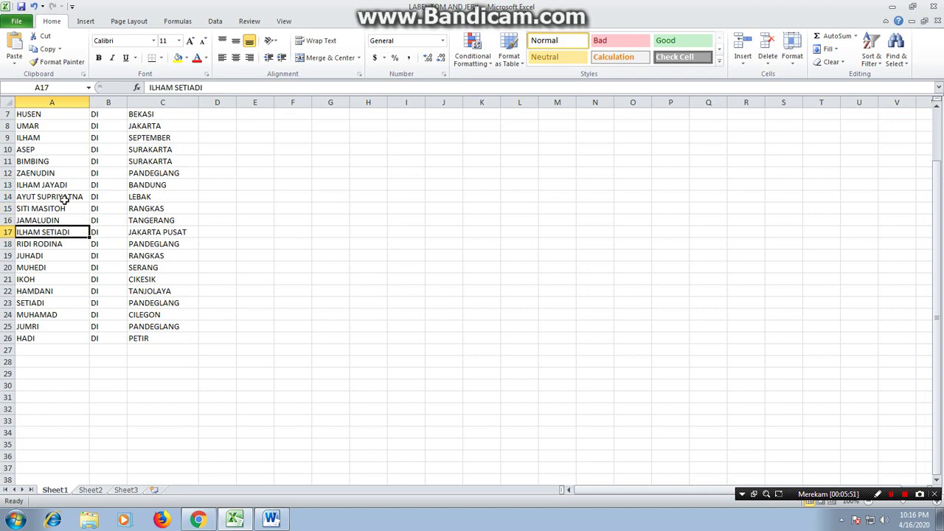
{"action": "key", "text": "Down"}
{"action": "key", "text": "Down"}
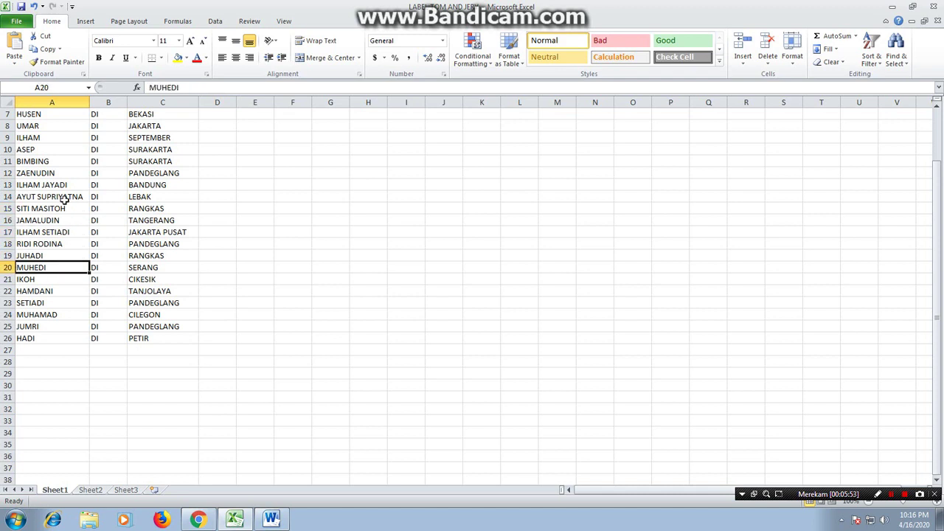
{"action": "key", "text": "Down"}
{"action": "key", "text": "Down"}
{"action": "key", "text": "Down"}
{"action": "key", "text": "Down"}
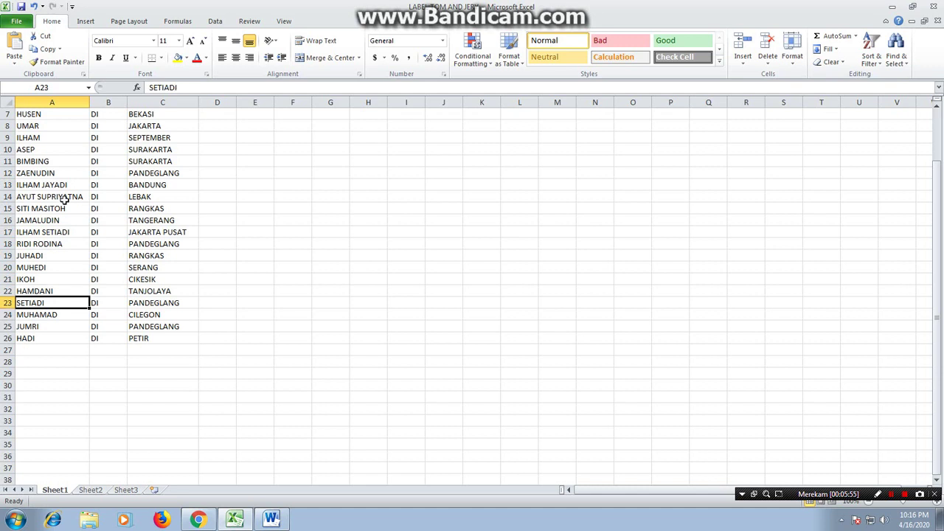
{"action": "key", "text": "Down"}
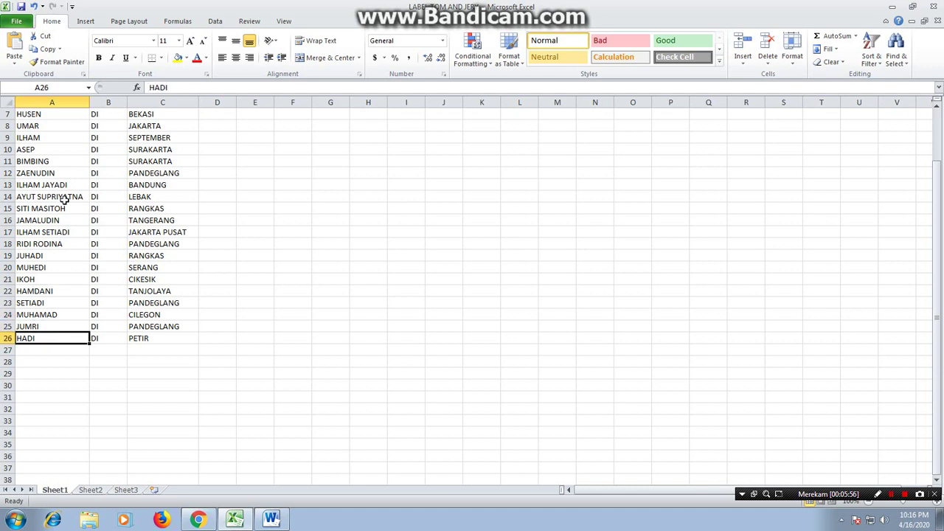
Clear HADI, DI and PETIR from row 26
{"action": "left_click", "coordinate": [65, 198]}
{"action": "key", "text": "Down"}
{"action": "key", "text": "Down"}
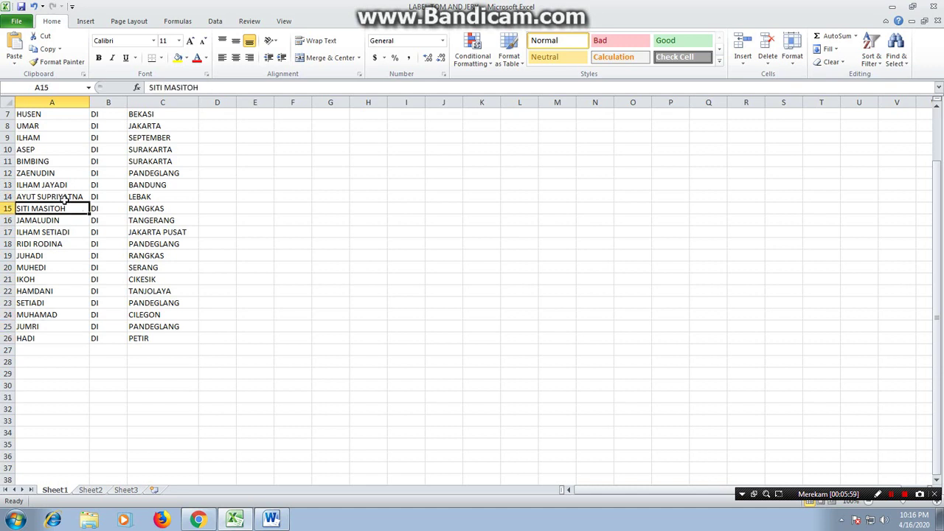
{"action": "key", "text": "Down"}
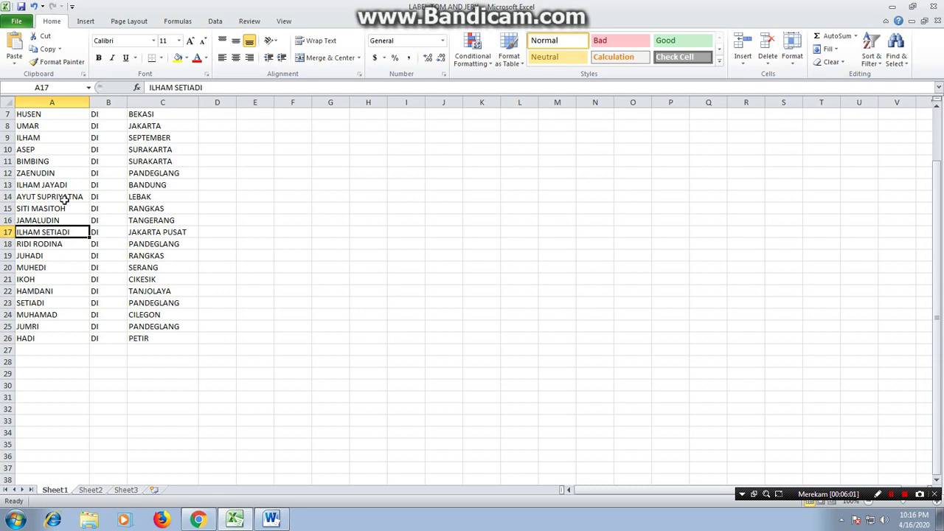
{"action": "key", "text": "Down"}
{"action": "key", "text": "Down"}
{"action": "key", "text": "Down"}
{"action": "key", "text": "Down"}
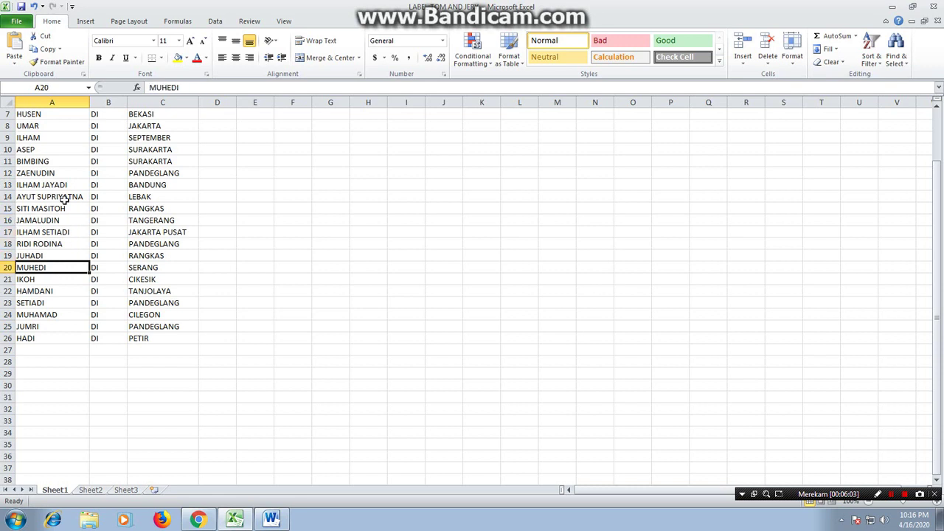
{"action": "key", "text": "Down"}
{"action": "key", "text": "Down"}
{"action": "key", "text": "Down"}
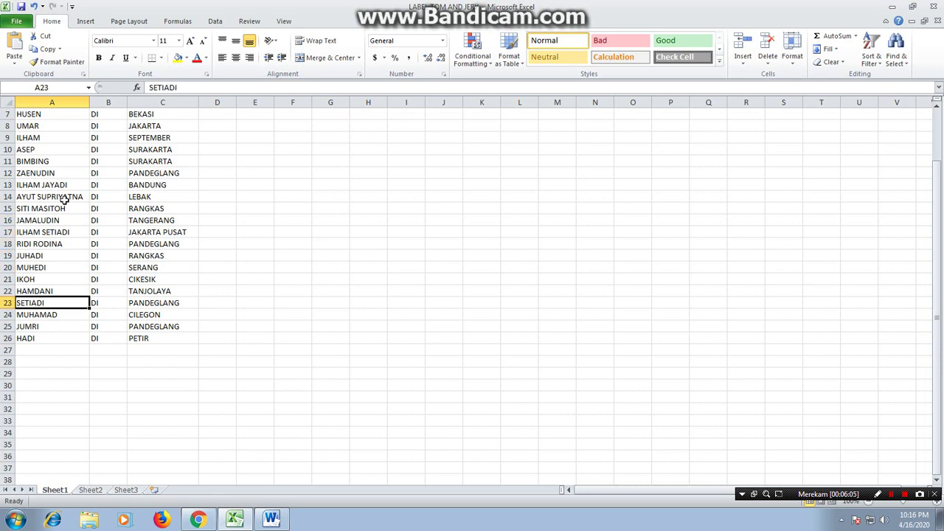
{"action": "key", "text": "Down"}
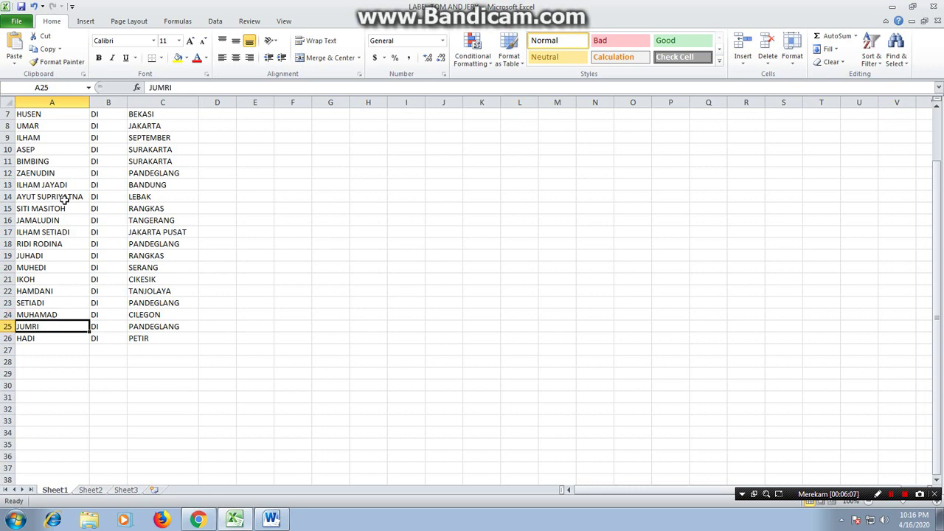
{"action": "key", "text": "Down"}
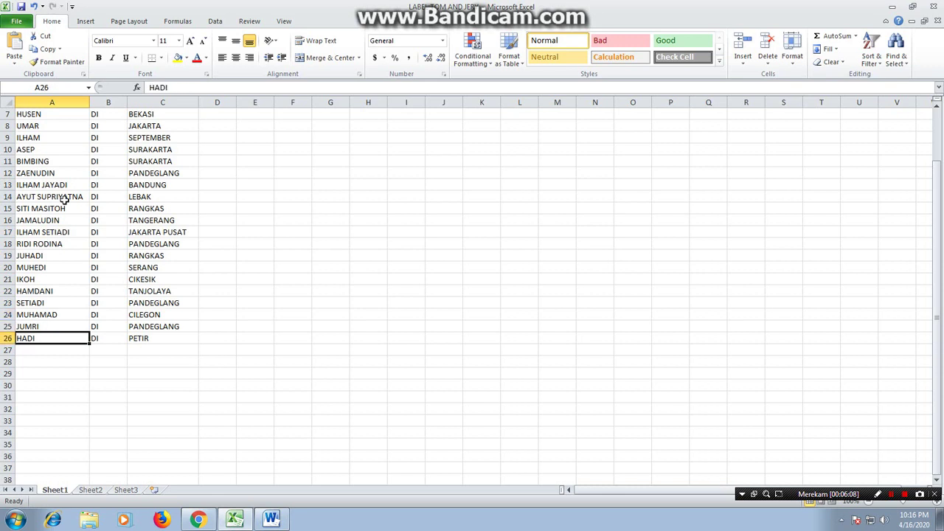
{"action": "key", "text": "Delete"}
{"action": "key", "text": "Right"}
{"action": "key", "text": "Delete"}
{"action": "key", "text": "Right"}
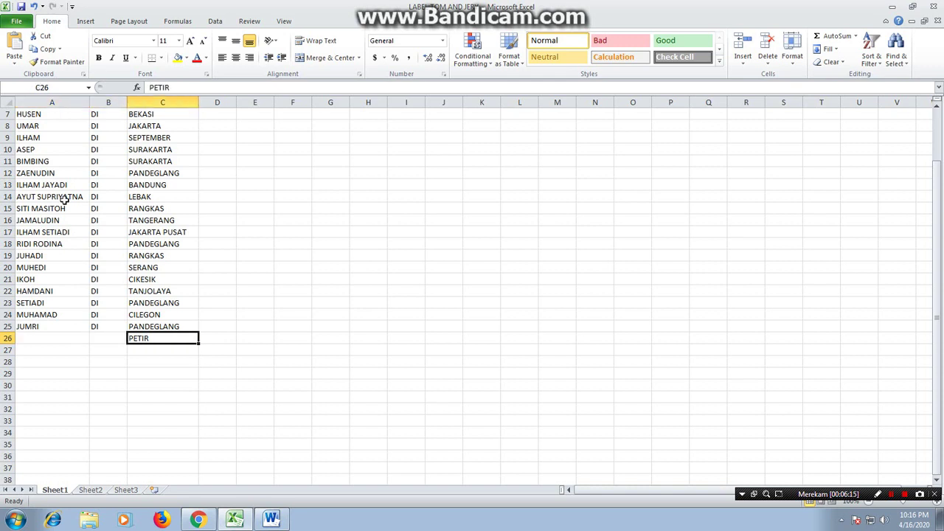
{"action": "key", "text": "Delete"}
Save the workbook and minimize Excel to reveal the Word label document
{"action": "left_click", "coordinate": [301, 338]}
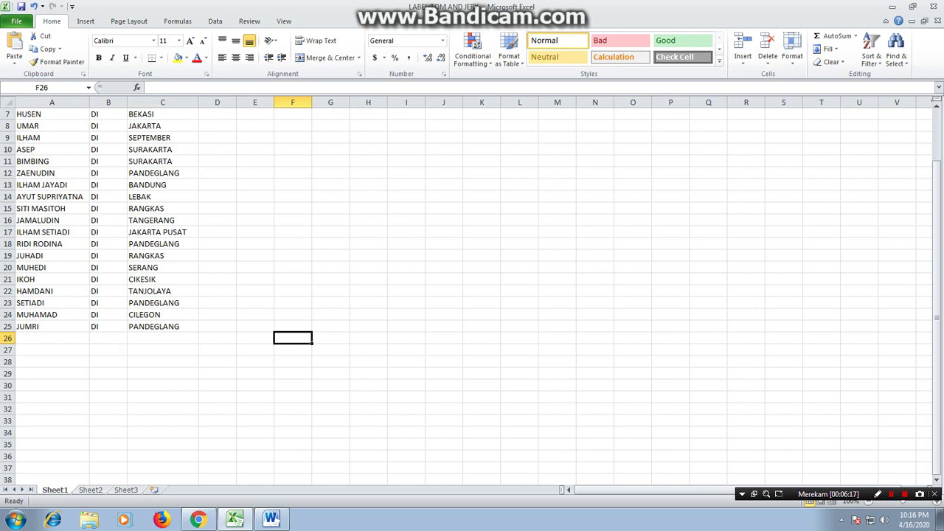
{"action": "scroll", "coordinate": [261, 302], "scroll_direction": "up", "scroll_amount": 2}
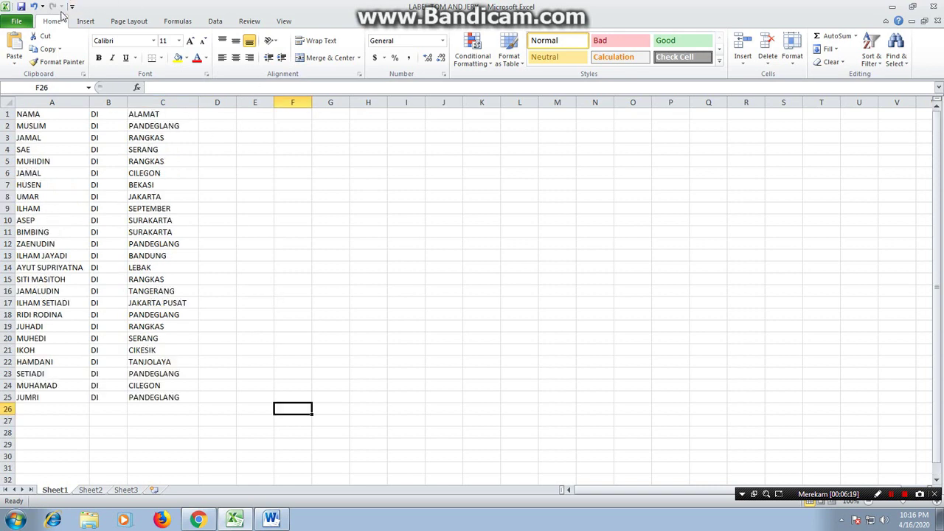
{"action": "left_click", "coordinate": [21, 6]}
{"action": "left_click", "coordinate": [890, 7]}
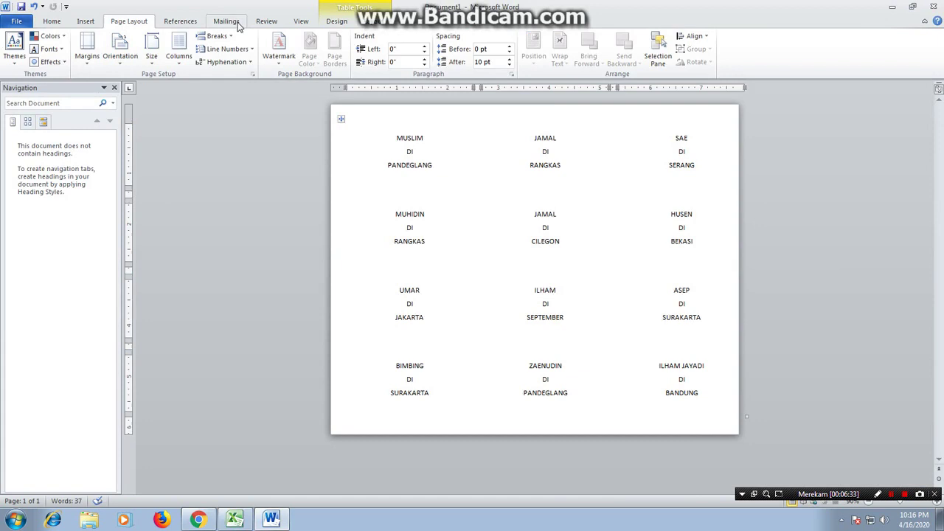
Use the LABEL TOM AND JERY workbook on Local Disk (D:), table Sheet1$, as the existing recipient list
{"action": "left_click", "coordinate": [228, 22]}
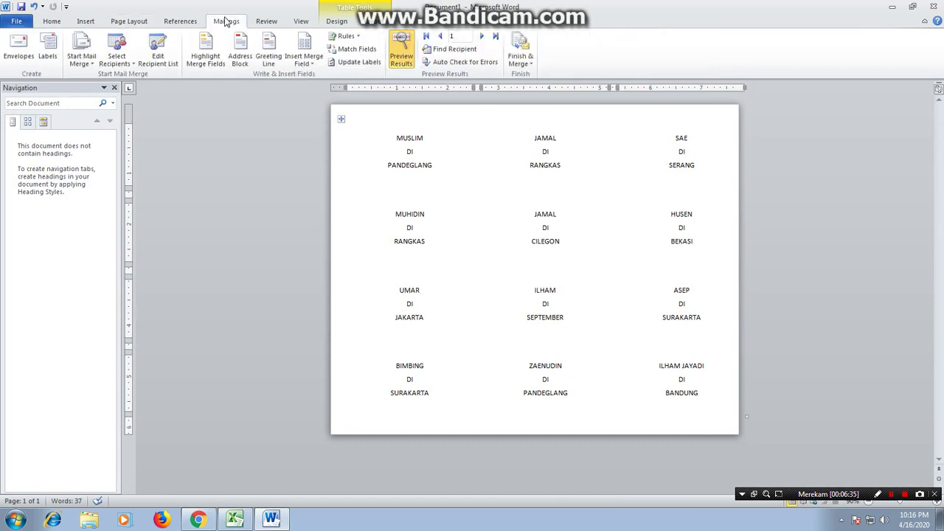
{"action": "left_click", "coordinate": [124, 64]}
{"action": "left_click", "coordinate": [126, 64]}
{"action": "left_click", "coordinate": [125, 65]}
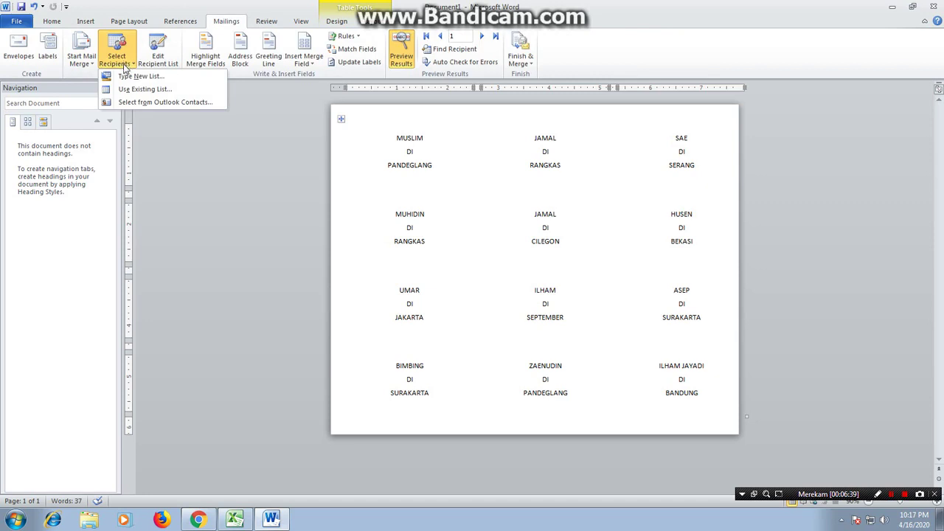
{"action": "left_click", "coordinate": [134, 90]}
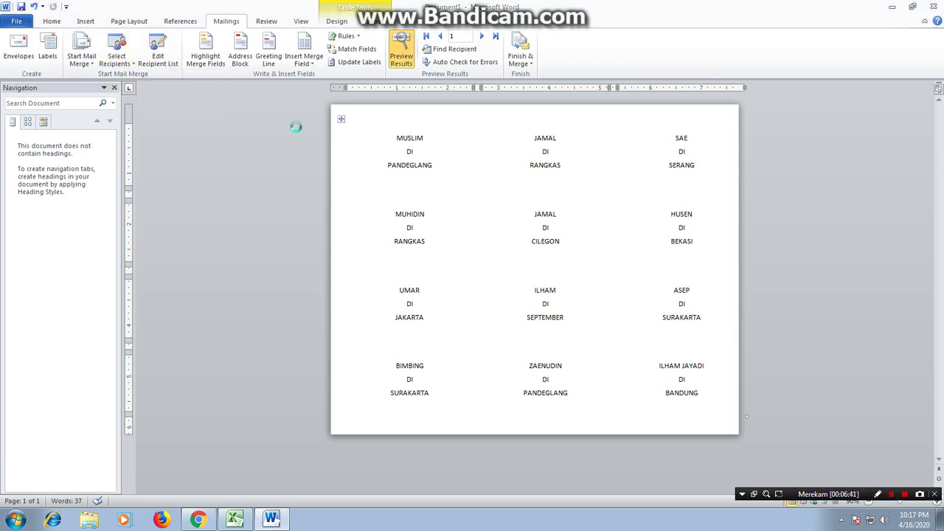
{"action": "left_click", "coordinate": [66, 213]}
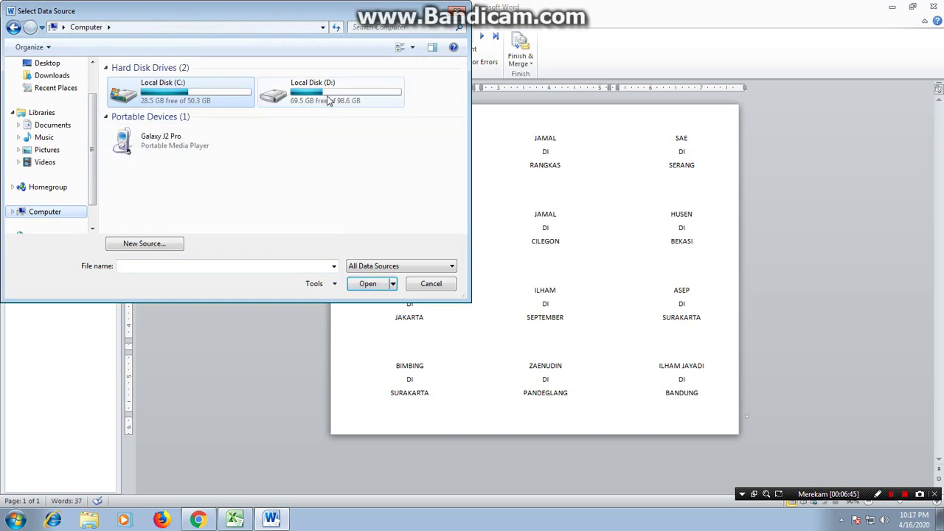
{"action": "double_click", "coordinate": [327, 97]}
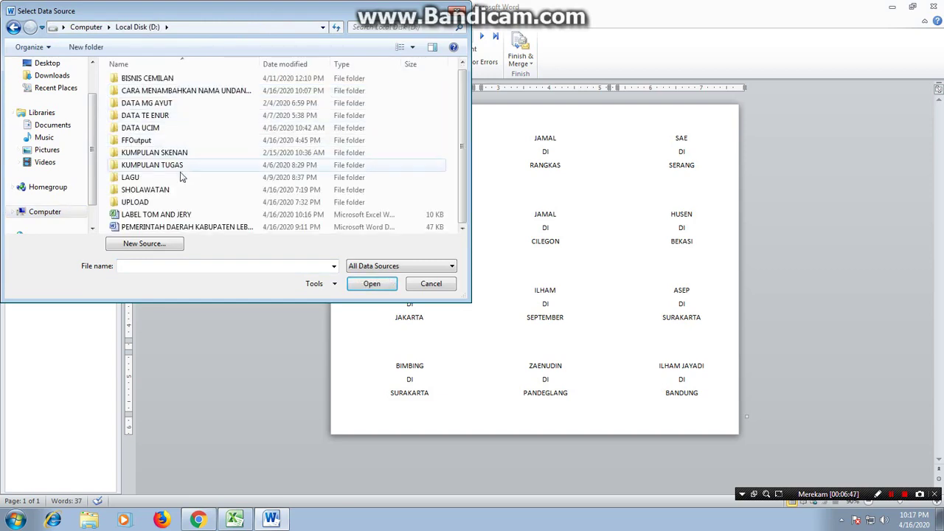
{"action": "left_click", "coordinate": [171, 215]}
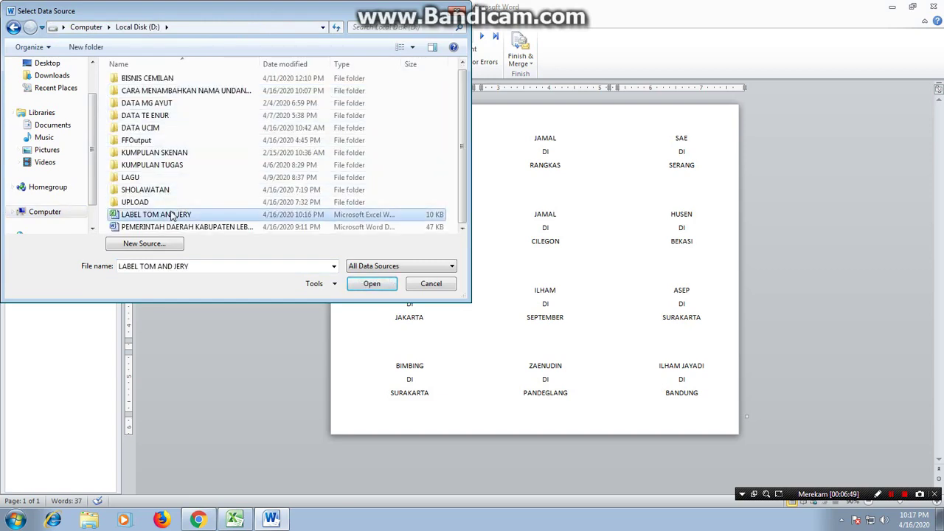
{"action": "left_click", "coordinate": [372, 283]}
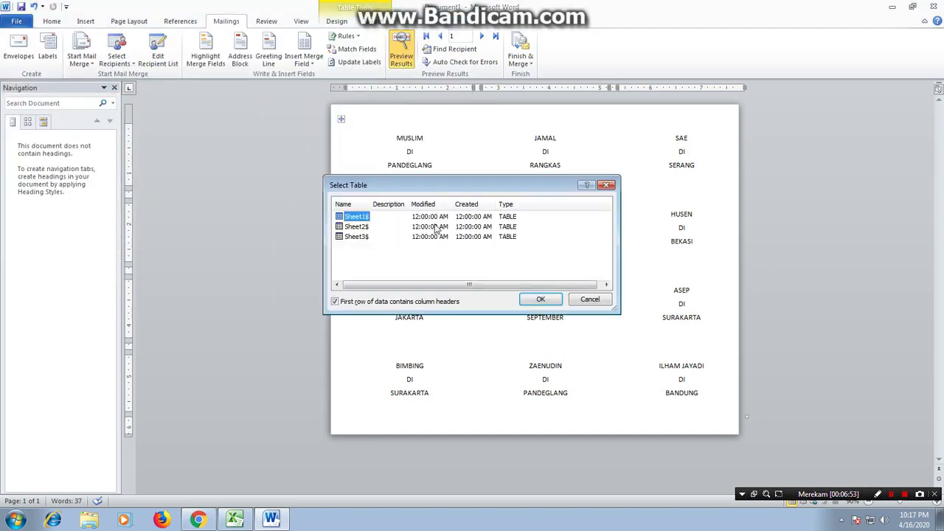
{"action": "left_click", "coordinate": [542, 300]}
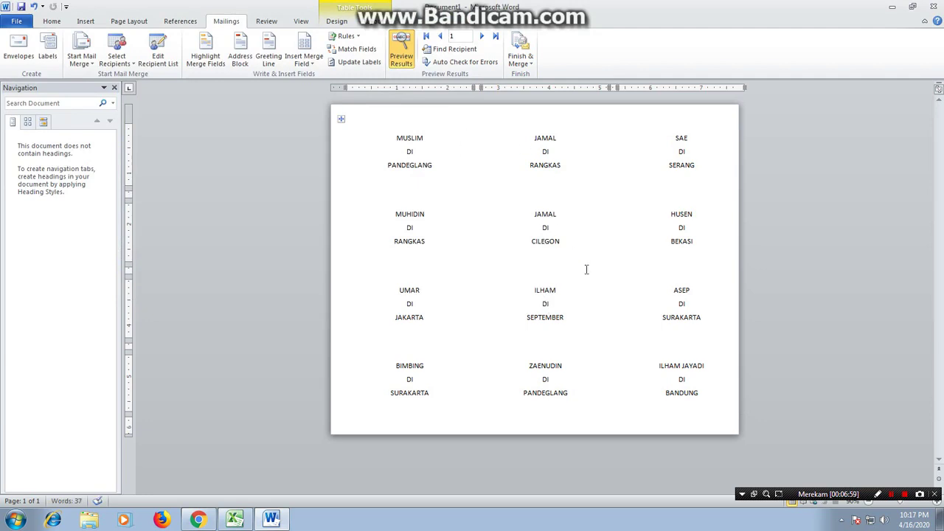
{"action": "left_click", "coordinate": [713, 366]}
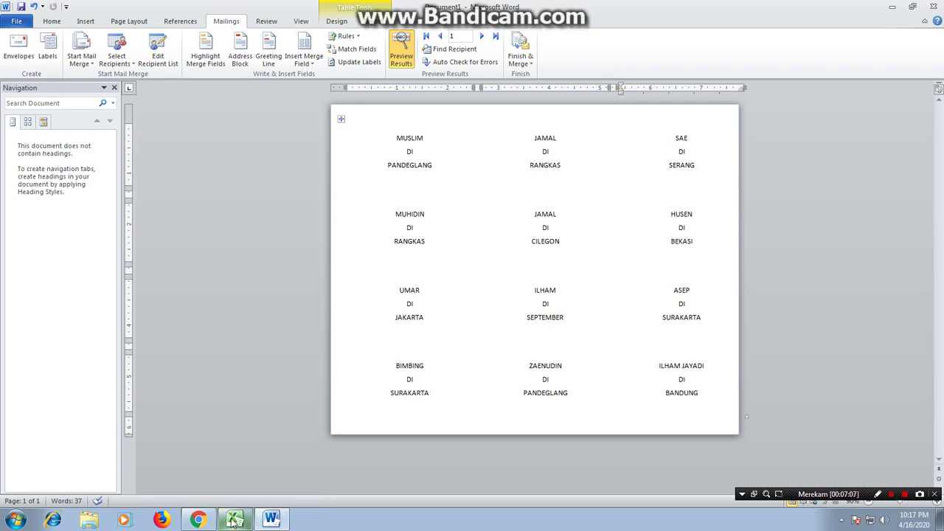
{"action": "left_click", "coordinate": [233, 521]}
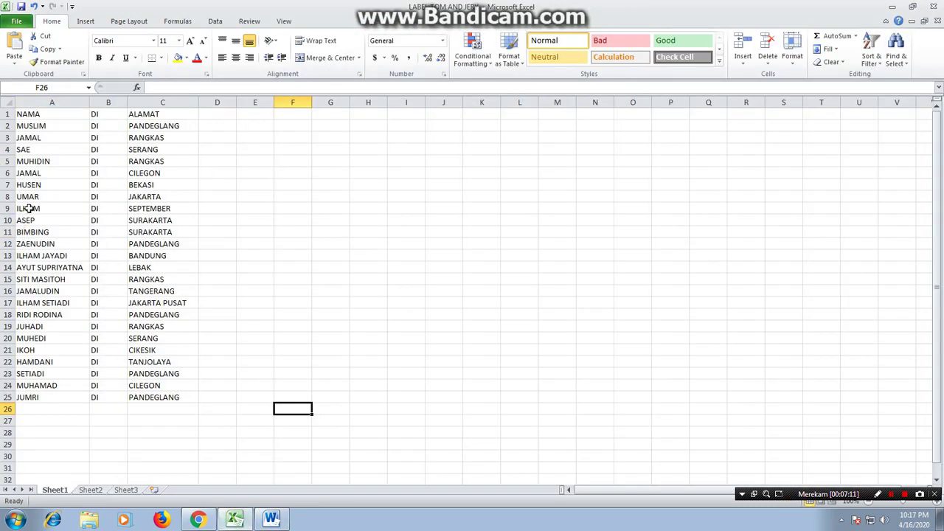
{"action": "left_click", "coordinate": [50, 256]}
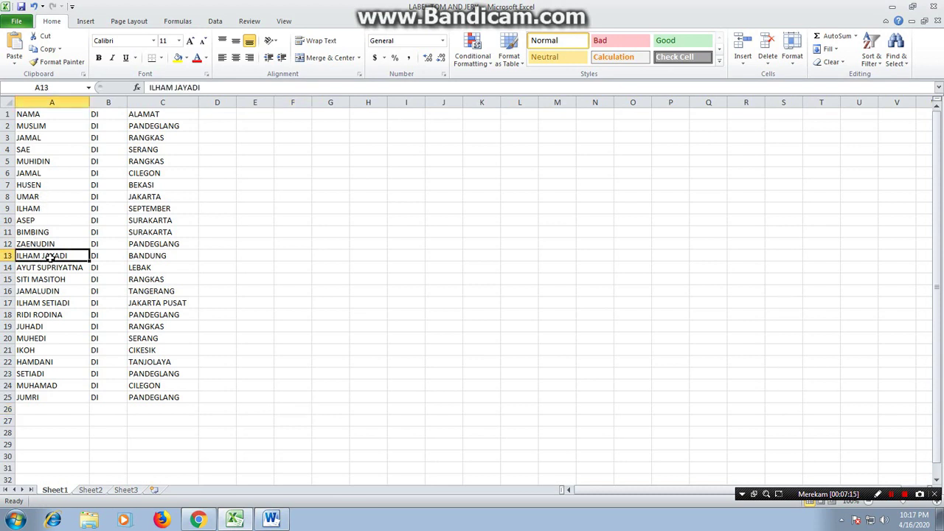
{"action": "left_click", "coordinate": [236, 521]}
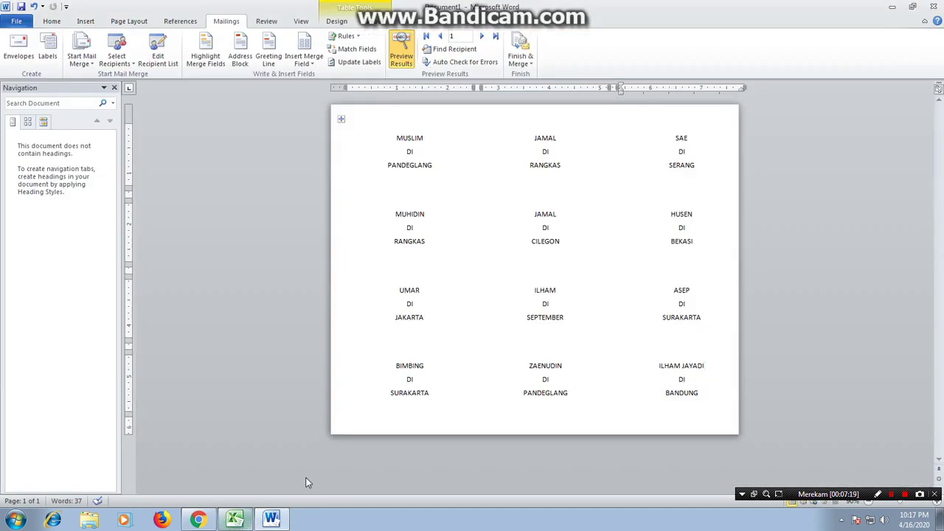
{"action": "left_click", "coordinate": [464, 36]}
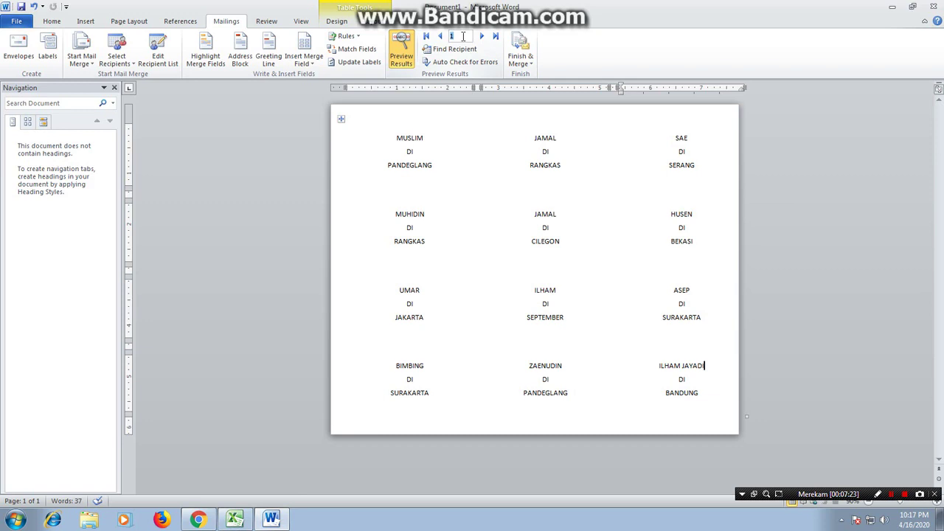
{"action": "type", "text": "13"}
{"action": "key", "text": "Return"}
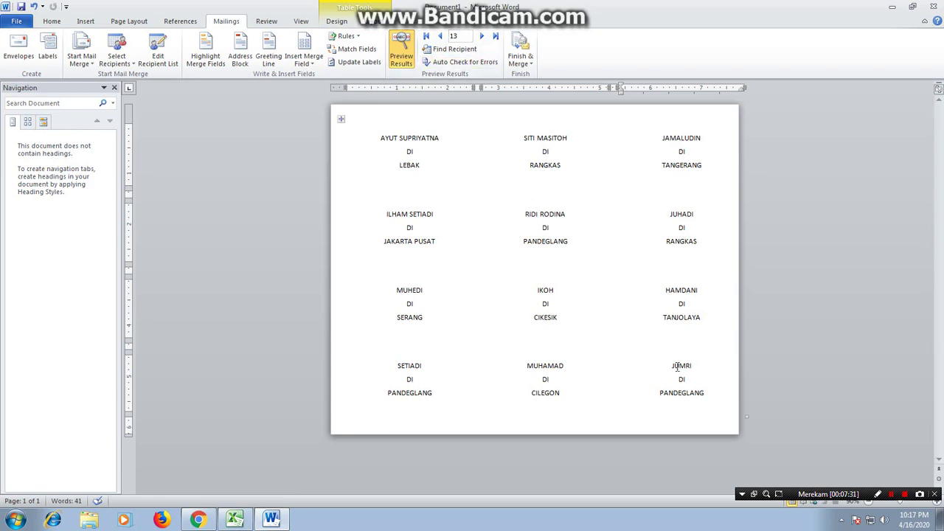
Glance at the Excel name list, then return to the Word label sheet
{"action": "left_click", "coordinate": [199, 521]}
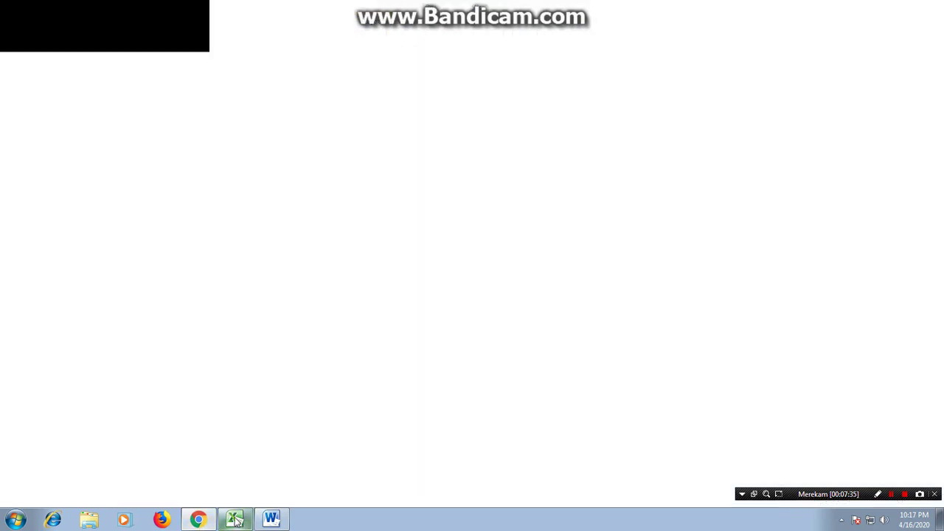
{"action": "left_click", "coordinate": [235, 520]}
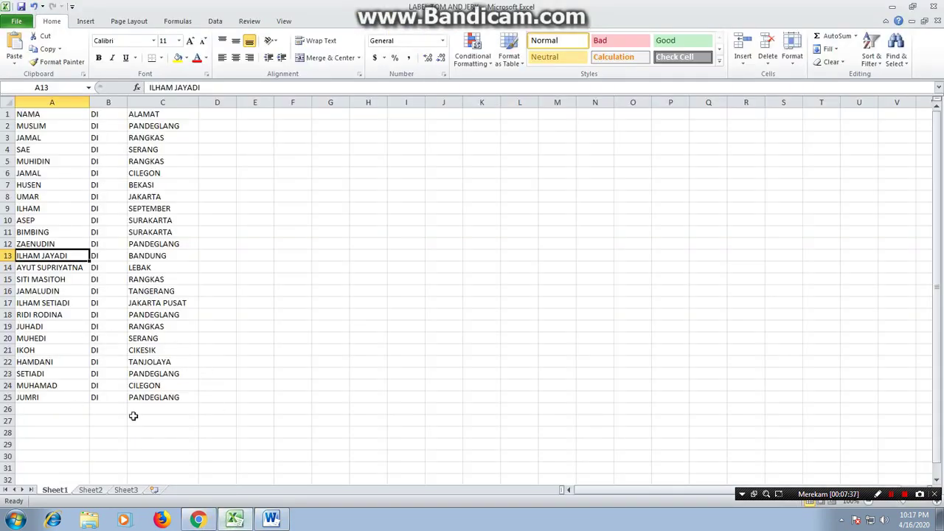
{"action": "left_click", "coordinate": [279, 521]}
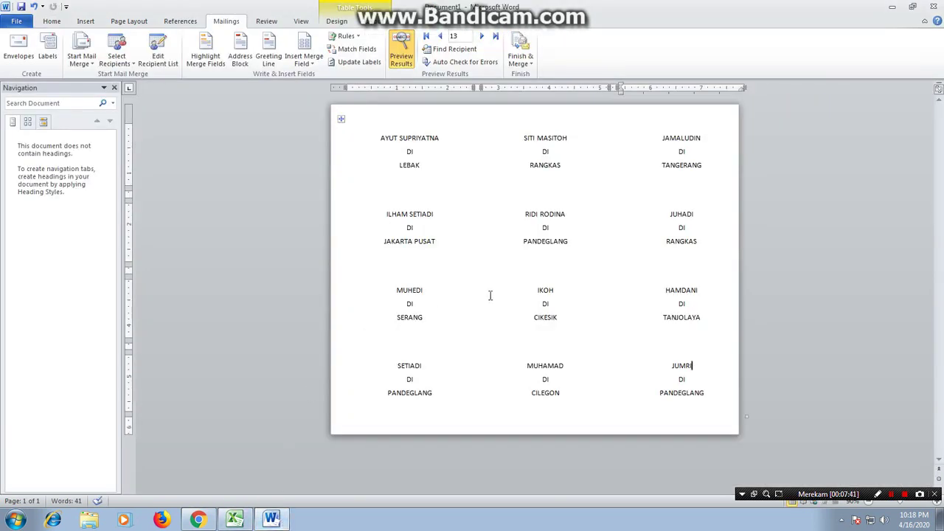